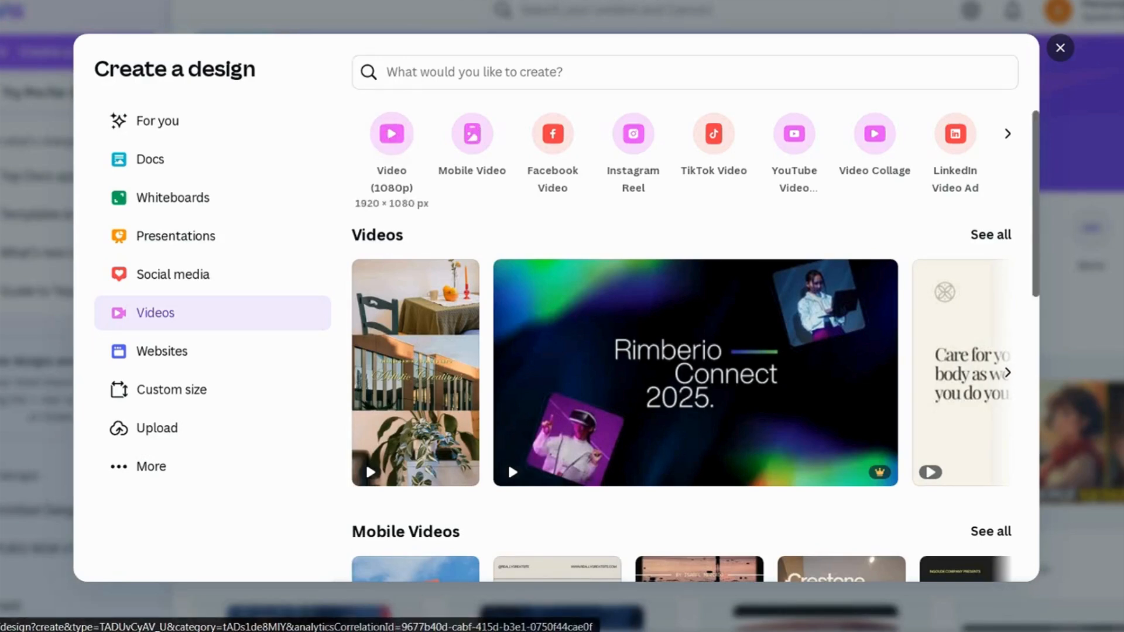
# - Create a blank video design and search the elements for CITY
pyautogui.click(507, 462)
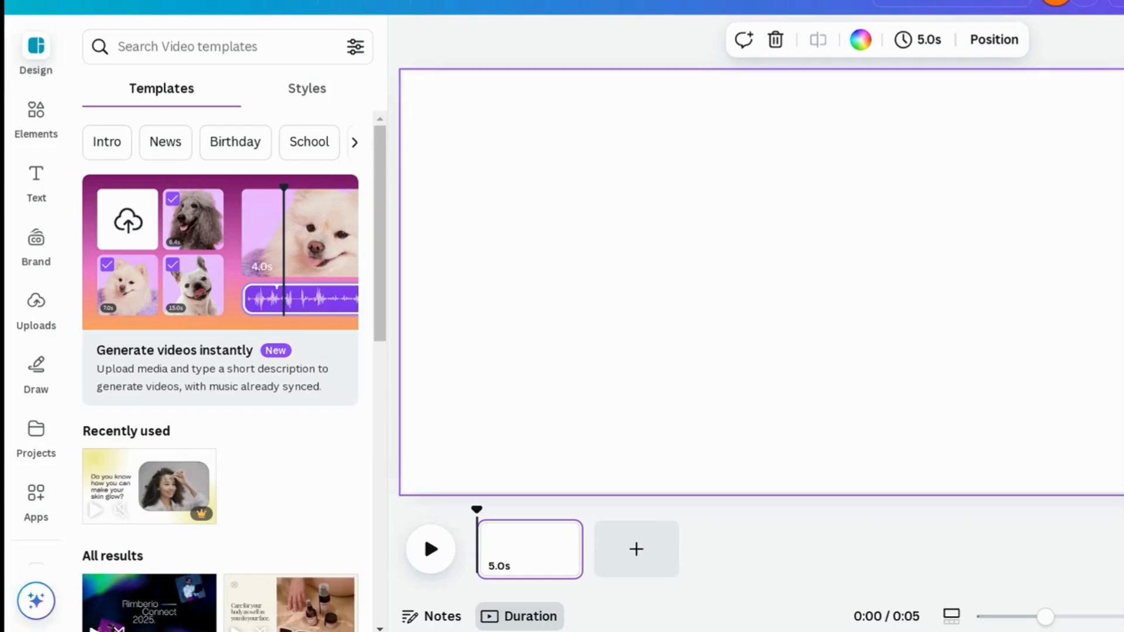
pyautogui.click(34, 121)
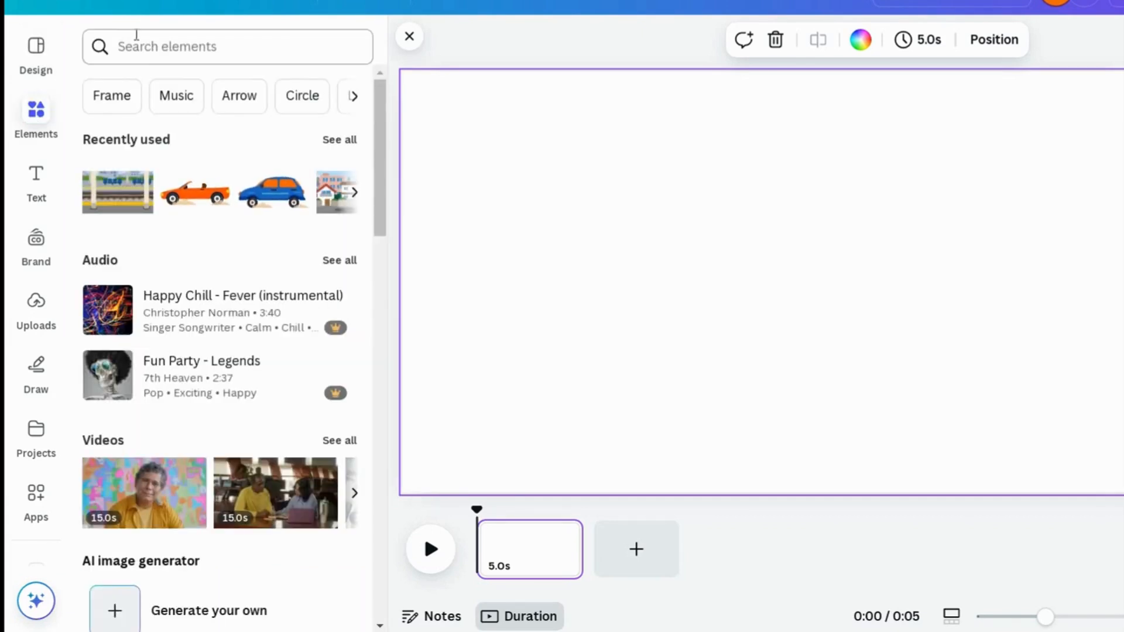
pyautogui.click(145, 56)
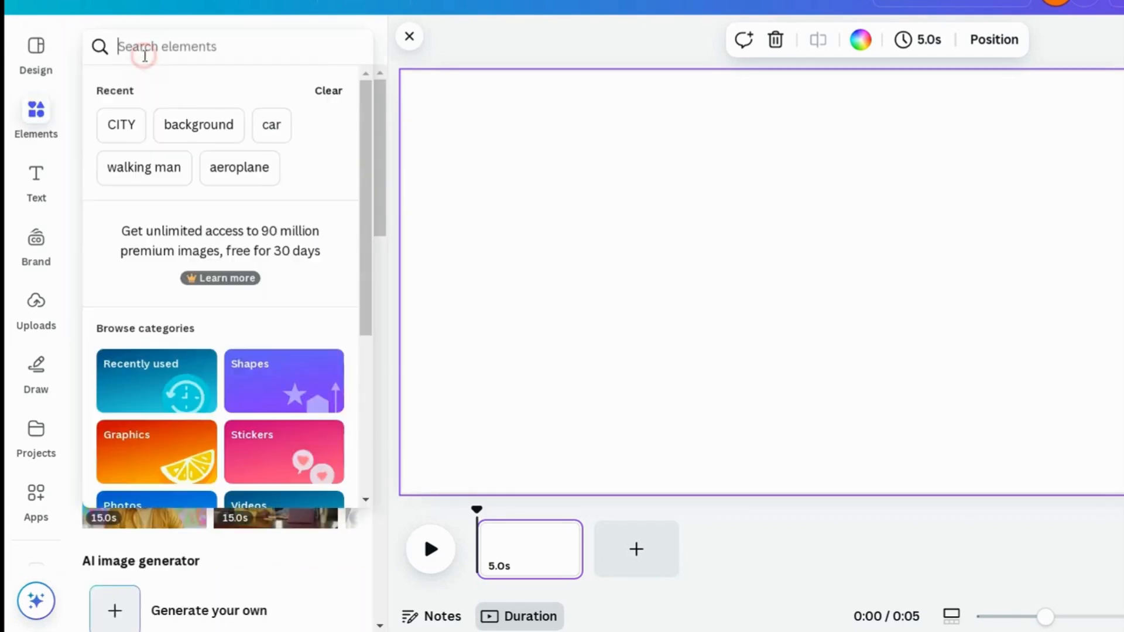
pyautogui.click(124, 127)
# - Add the CITY graphic of a tree-lined park road with a skyline and set it as the page background
pyautogui.moveTo(380, 206); pyautogui.dragTo(373, 451)
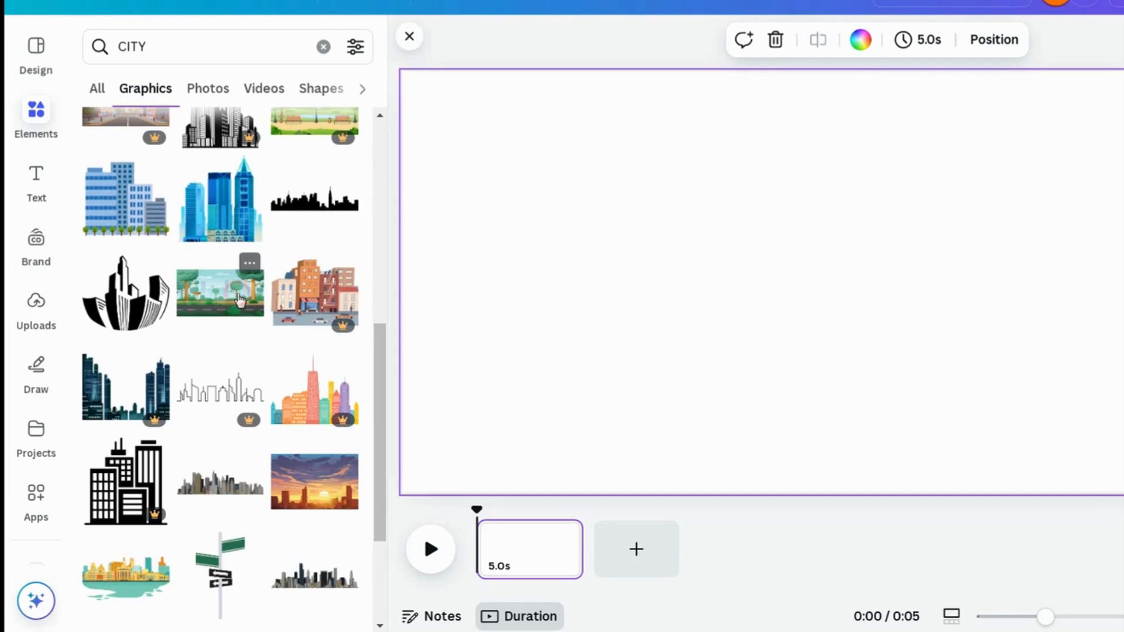
pyautogui.click(238, 297)
pyautogui.moveTo(681, 321); pyautogui.dragTo(617, 290)
pyautogui.rightClick(616, 290)
pyautogui.click(745, 543)
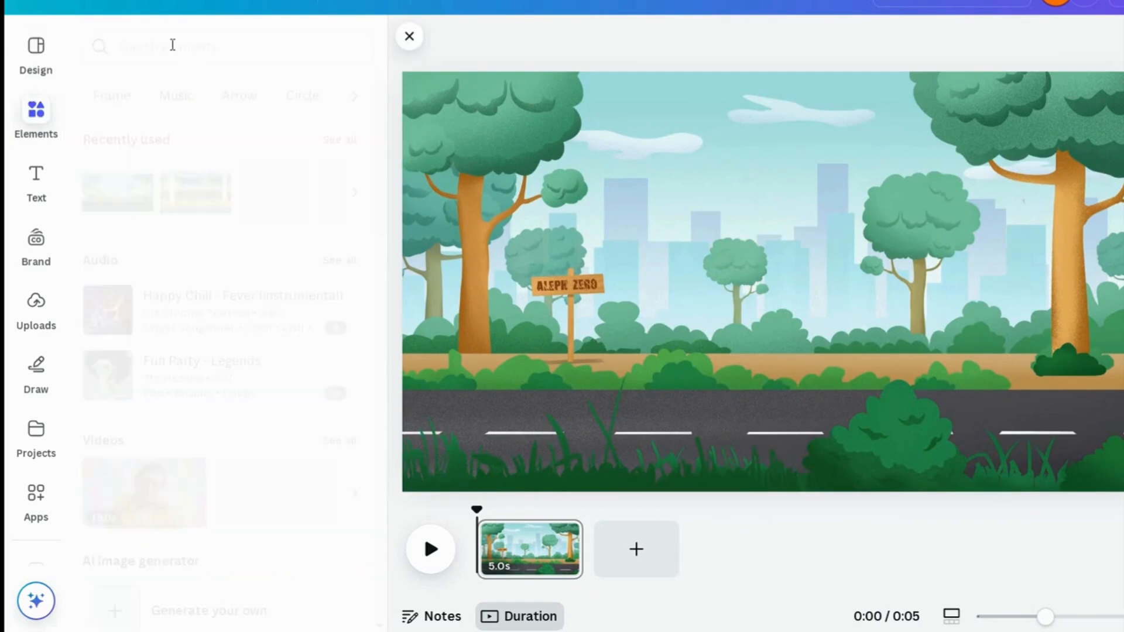
# - Search the graphics for "person walking" and add the walking girl in a pink top to the page
pyautogui.click(172, 45)
pyautogui.write('person walking')
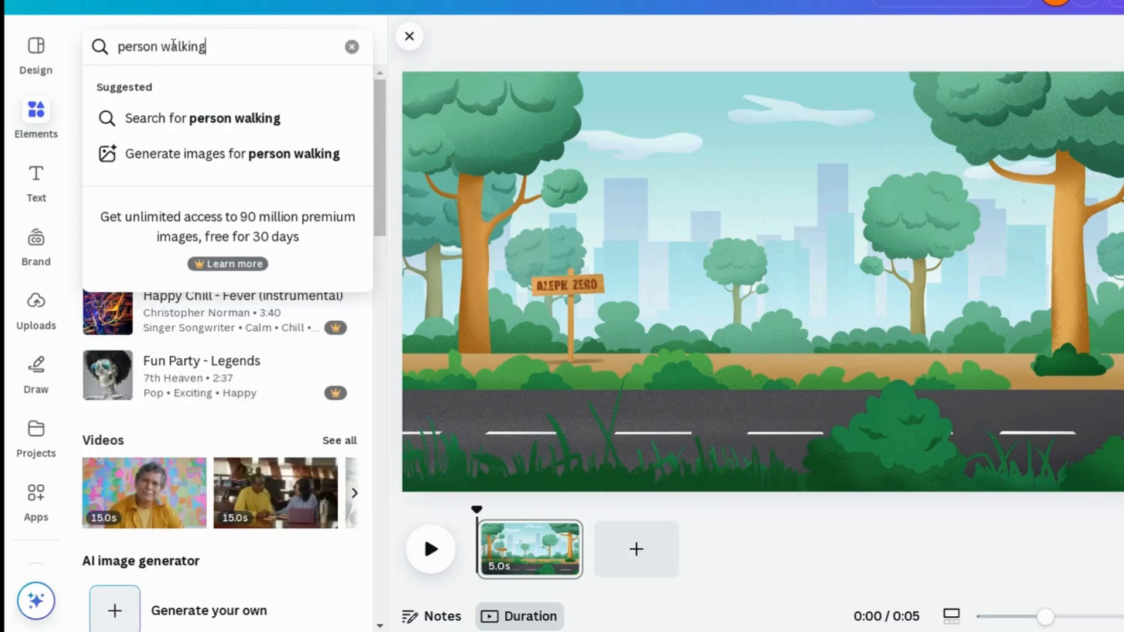
pyautogui.press('Return')
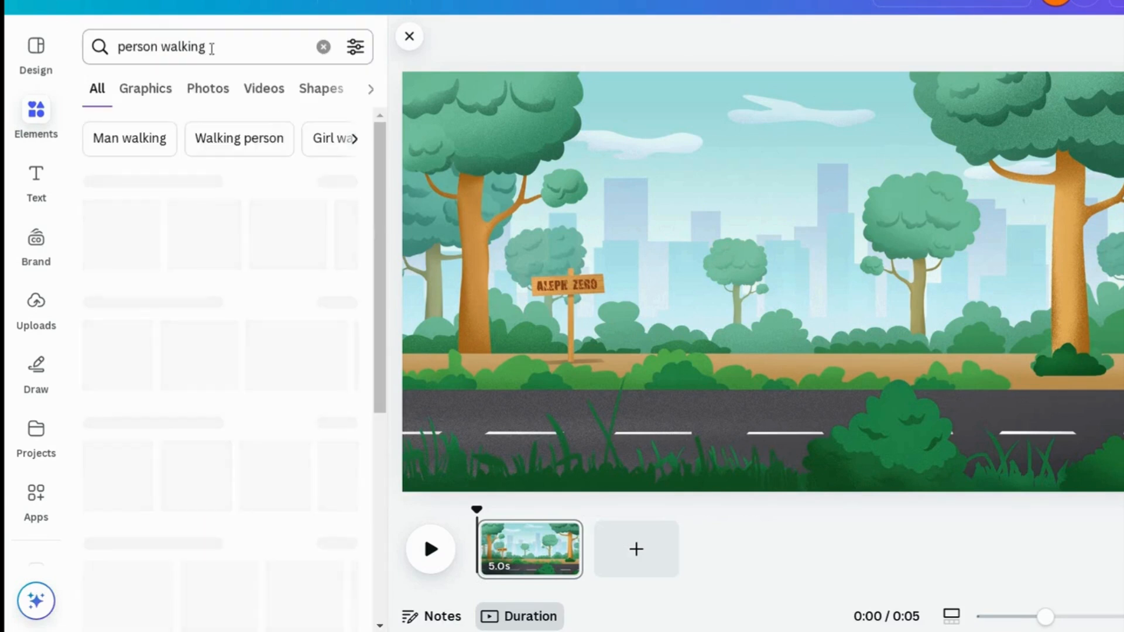
pyautogui.click(163, 93)
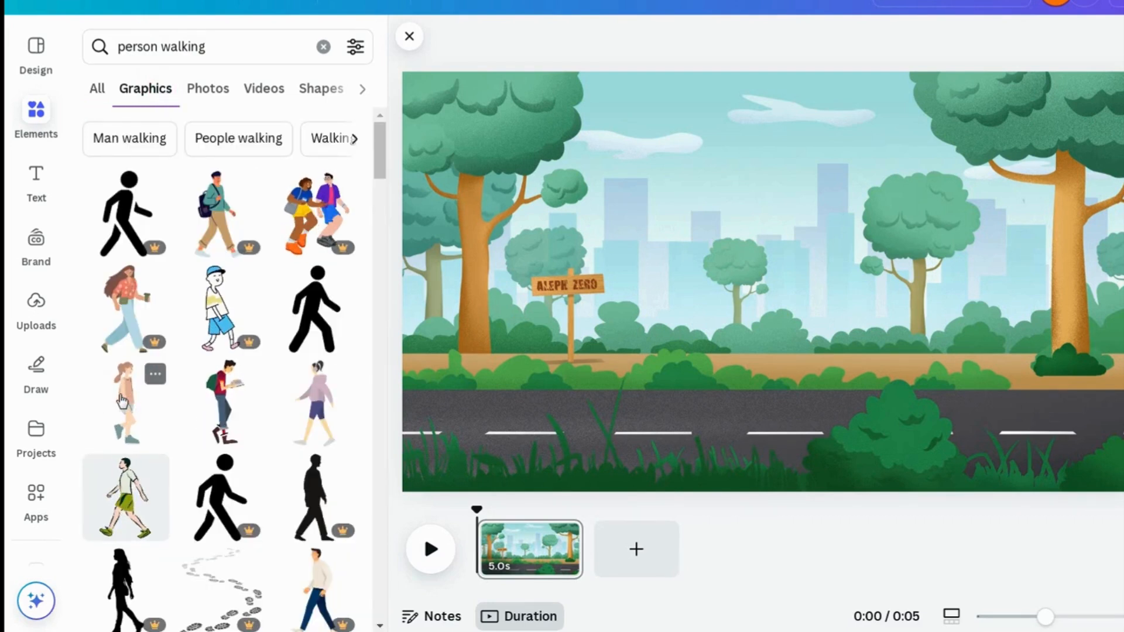
pyautogui.click(122, 402)
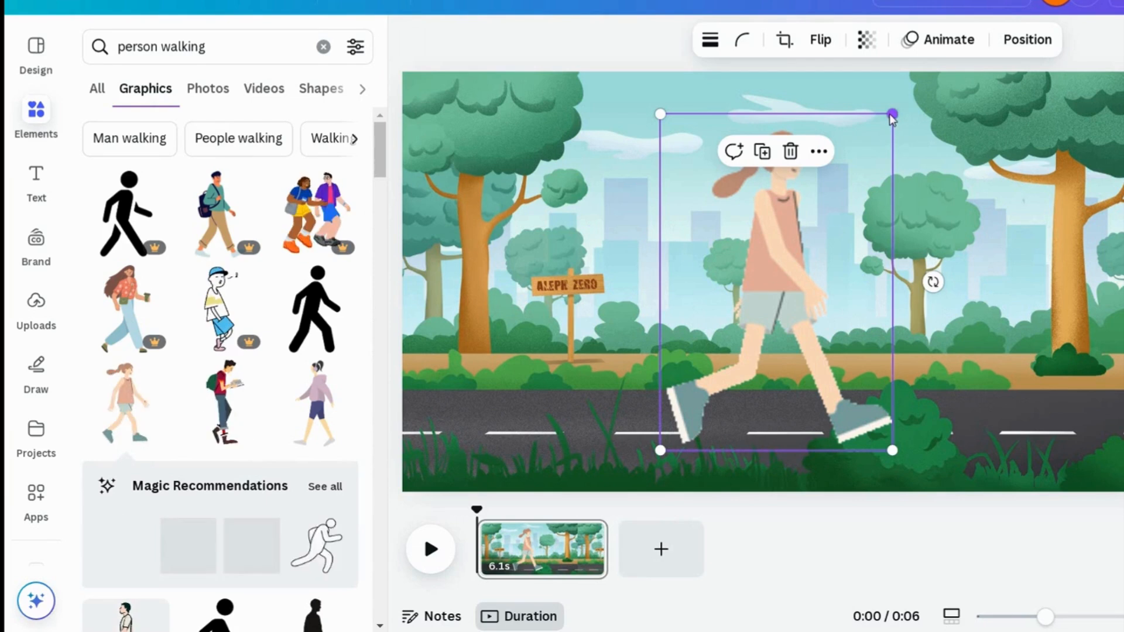
# - Shrink the walking girl and place her on the road at the page's left edge
pyautogui.moveTo(892, 115); pyautogui.dragTo(771, 290)
pyautogui.moveTo(670, 371); pyautogui.dragTo(443, 345)
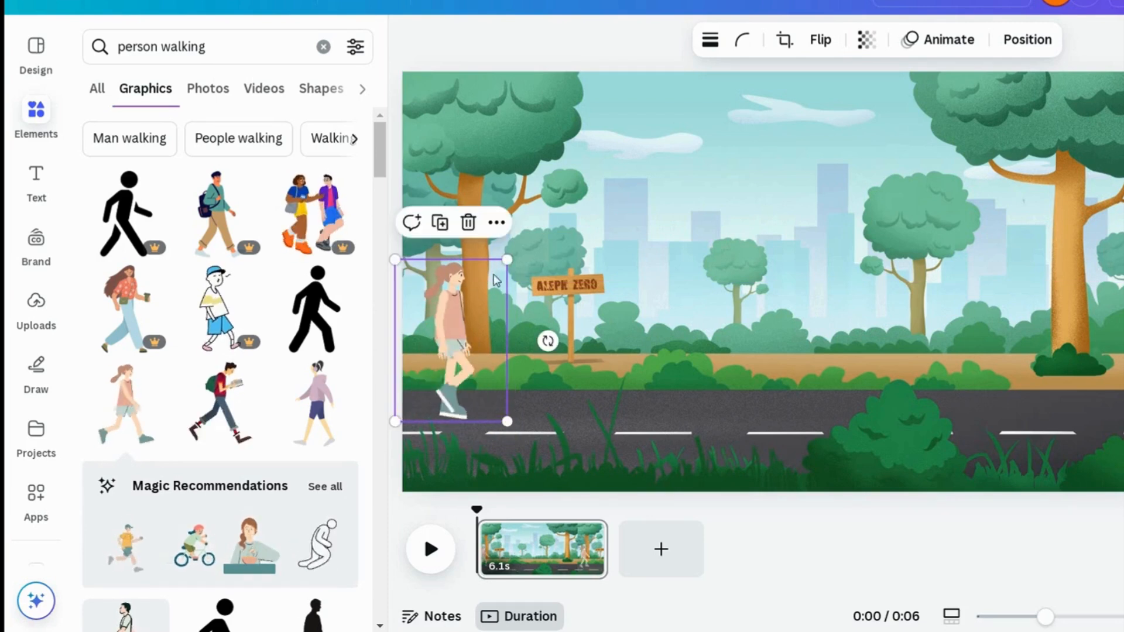
pyautogui.moveTo(507, 259); pyautogui.dragTo(496, 273)
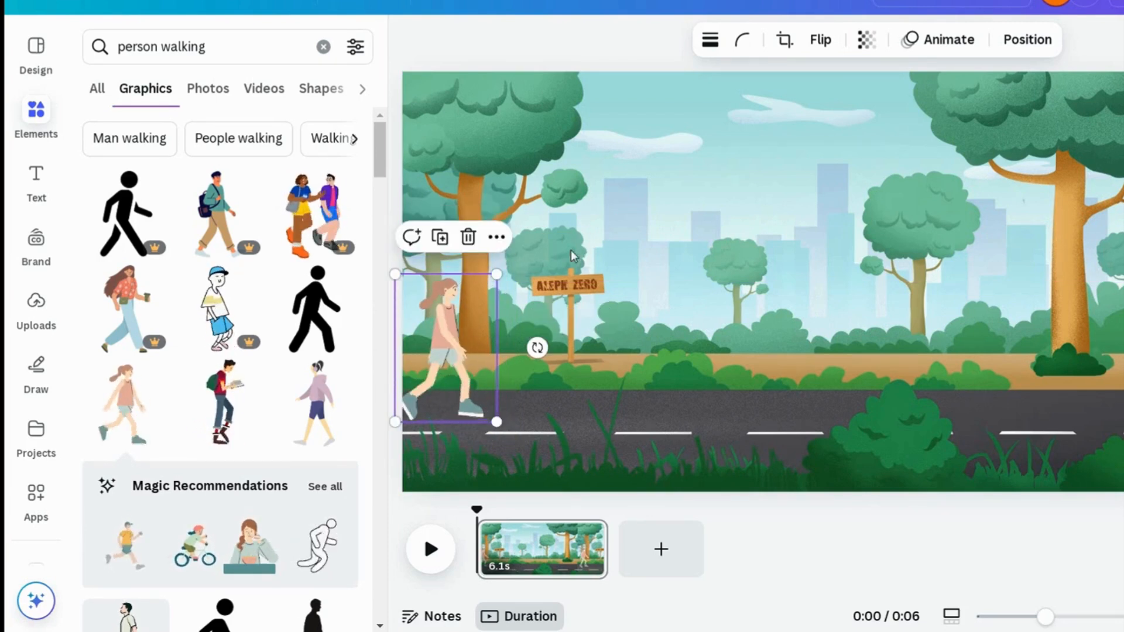
# - Give the girl a custom animation along a straight path rightward across the page, with Steady movement and a higher speed
pyautogui.click(937, 41)
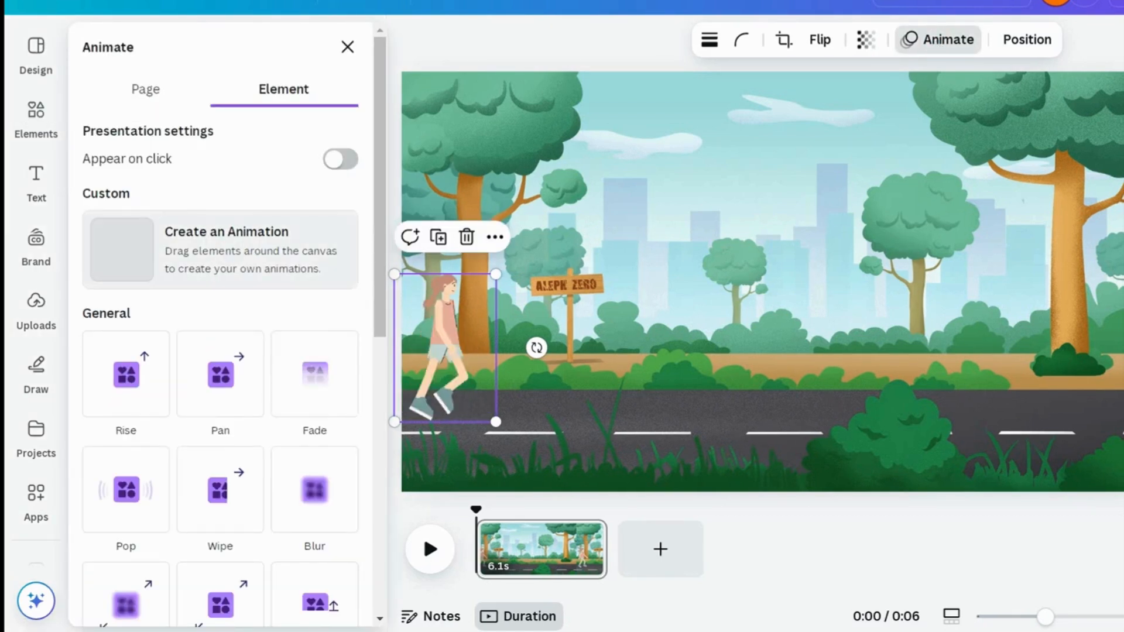
pyautogui.click(222, 251)
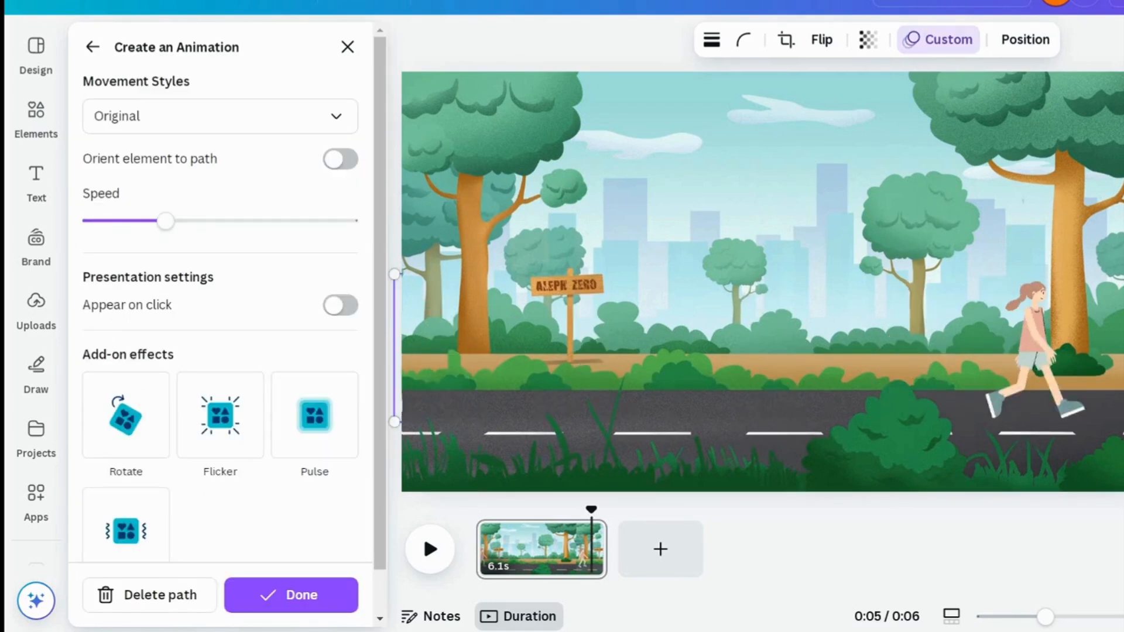
pyautogui.click(221, 117)
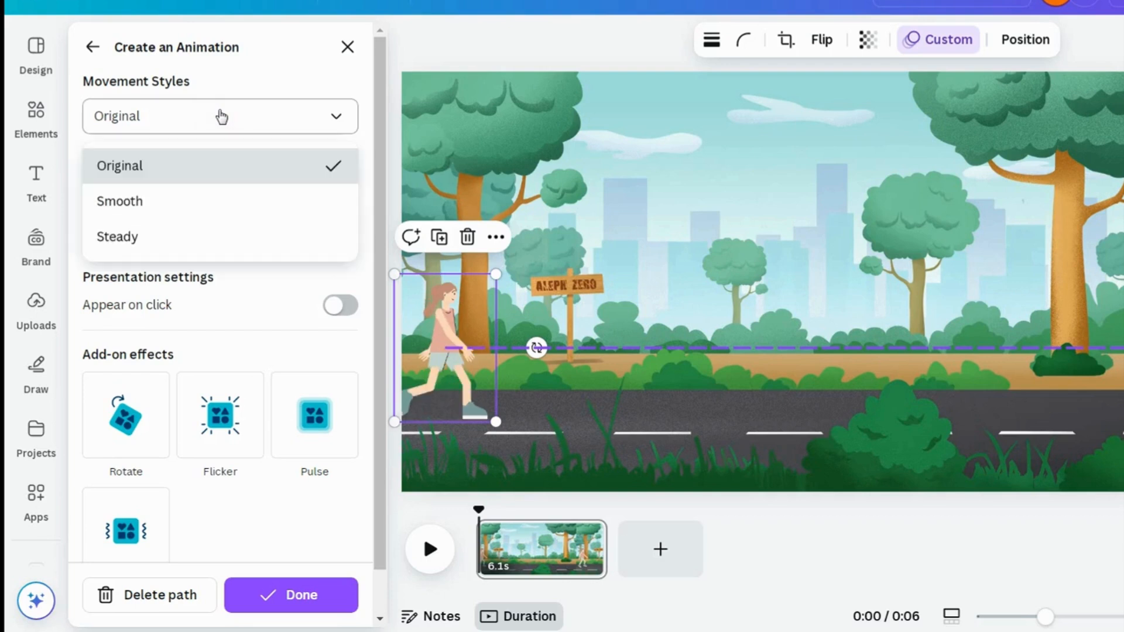
pyautogui.click(179, 246)
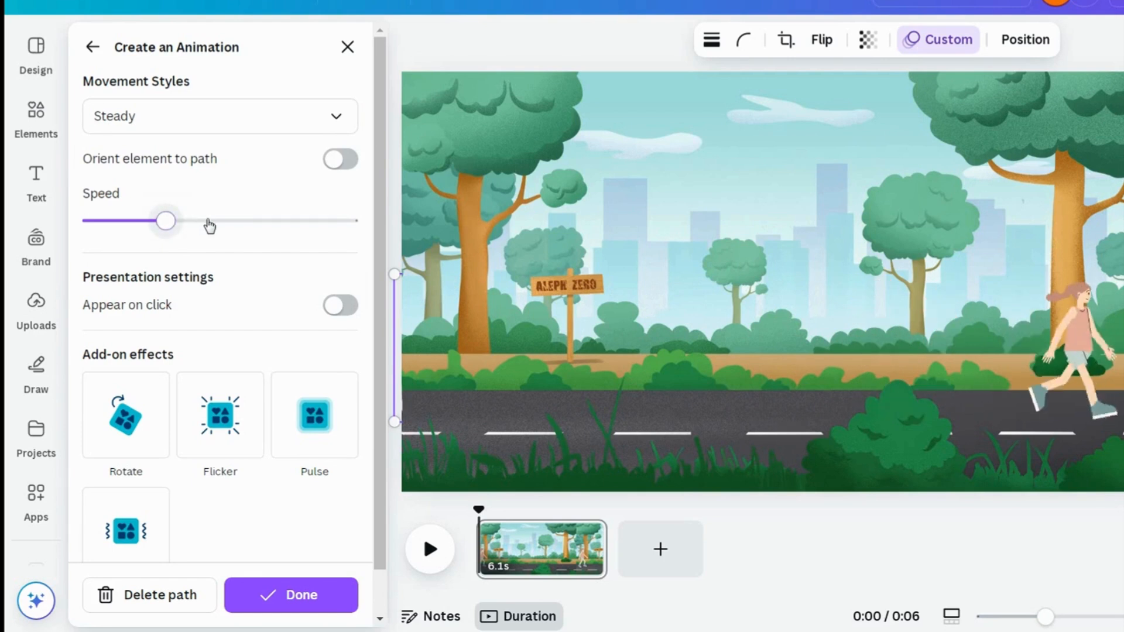
pyautogui.click(209, 221)
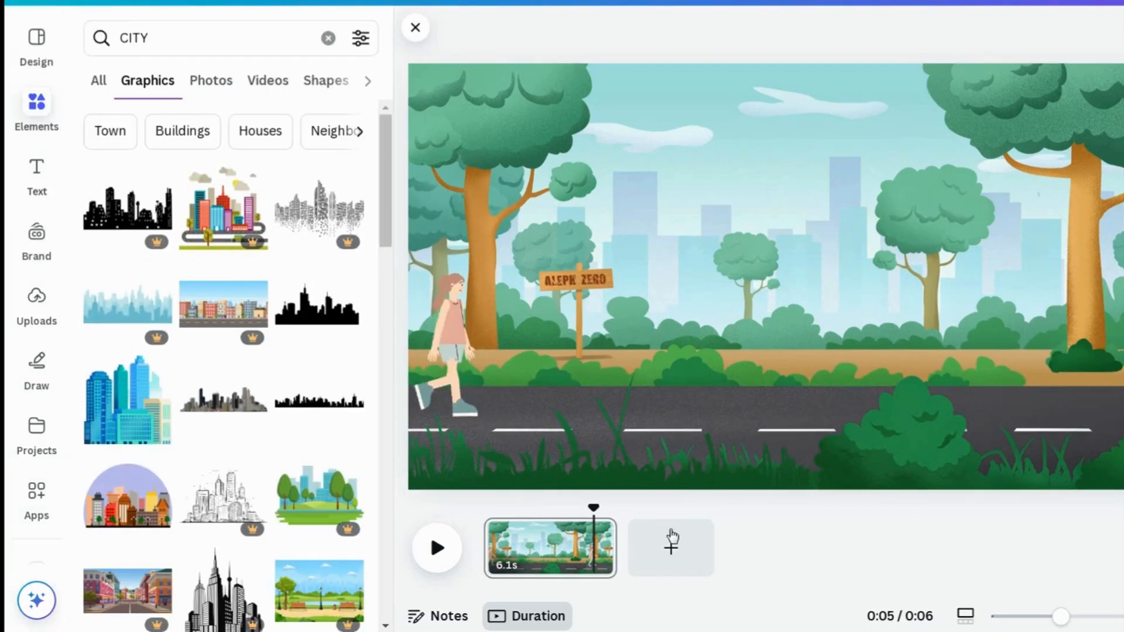
# - Add a second page and set the CITY graphic of pink houses with blue roofs as its background
pyautogui.click(671, 546)
pyautogui.moveTo(387, 227); pyautogui.dragTo(386, 477)
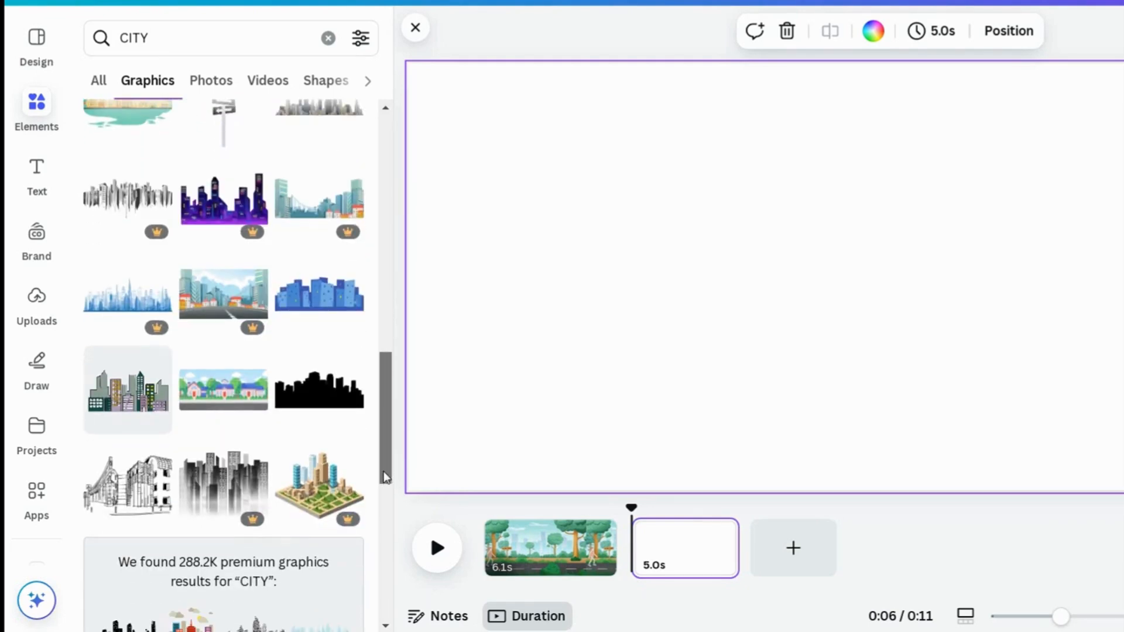
pyautogui.click(235, 408)
pyautogui.rightClick(705, 271)
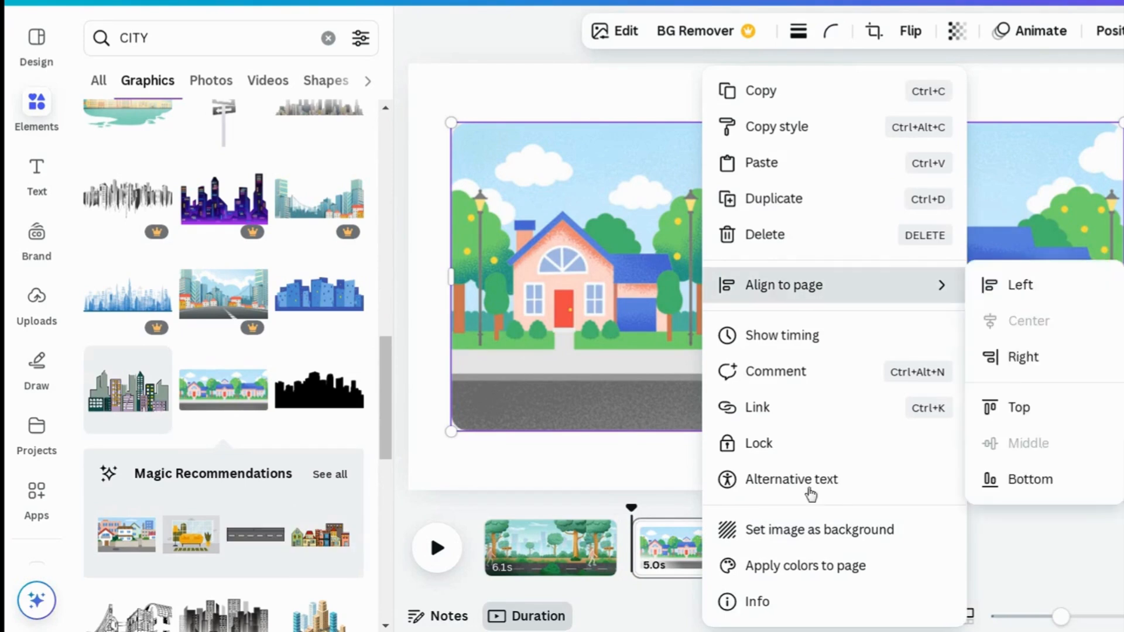
pyautogui.click(838, 530)
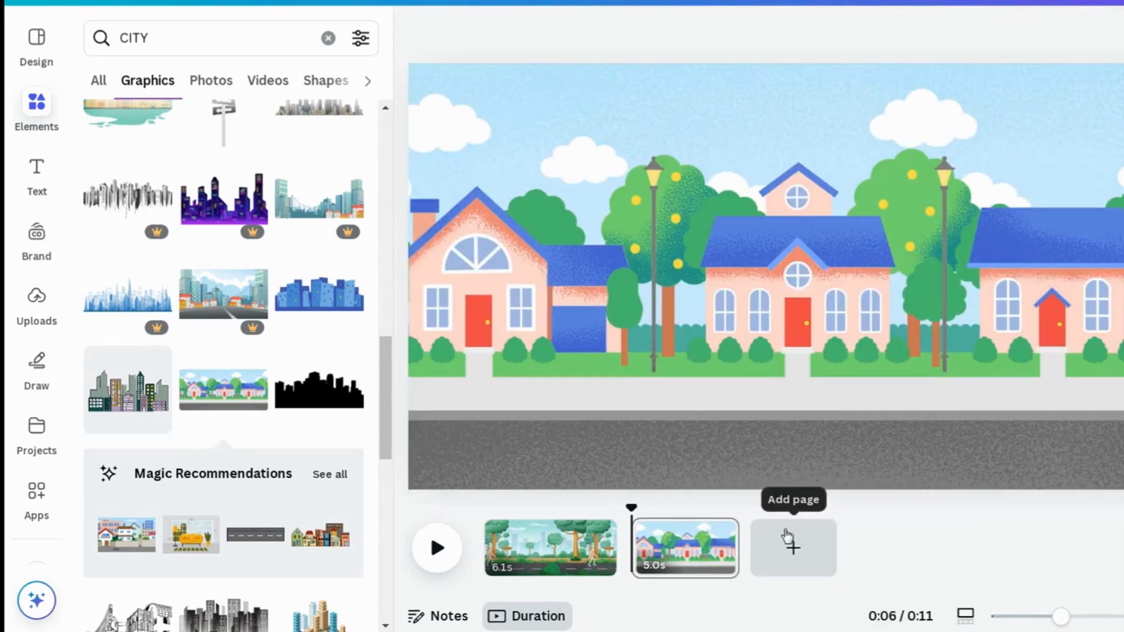
# - Copy the animated walking girl from the first page onto the houses page and play the video
pyautogui.click(524, 556)
pyautogui.rightClick(449, 329)
pyautogui.click(517, 247)
pyautogui.click(648, 524)
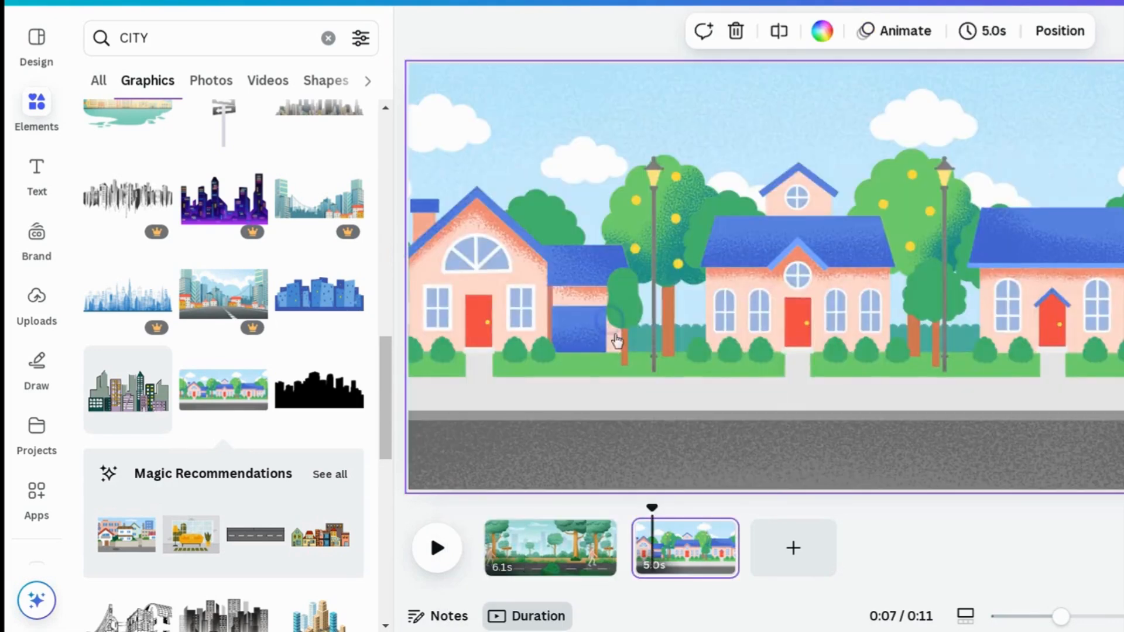
pyautogui.rightClick(612, 351)
pyautogui.click(667, 343)
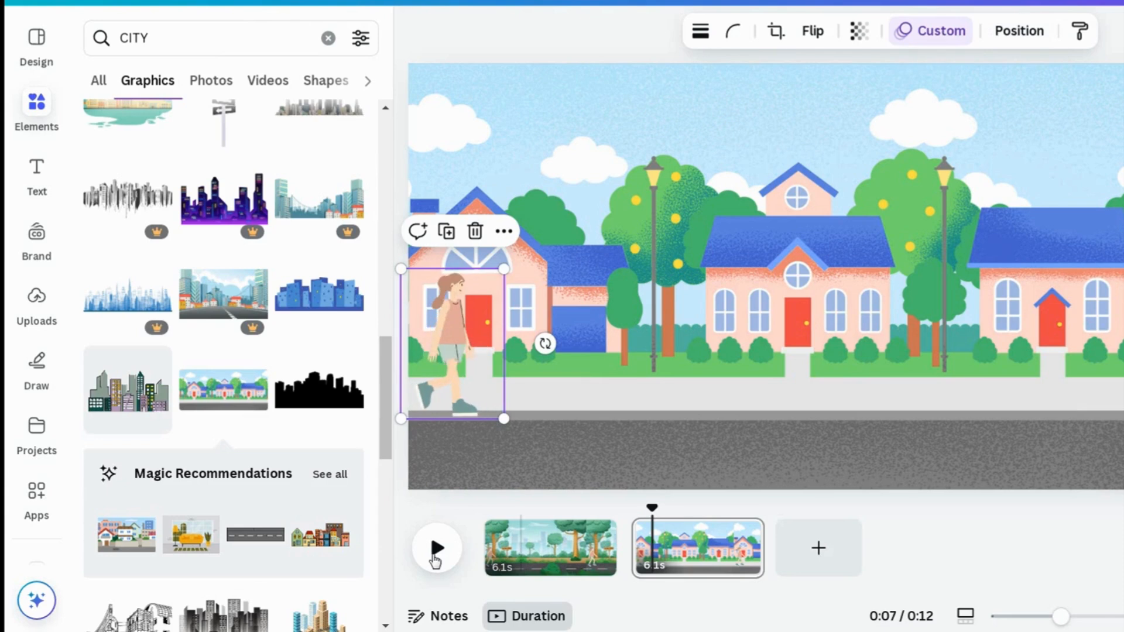
pyautogui.click(436, 549)
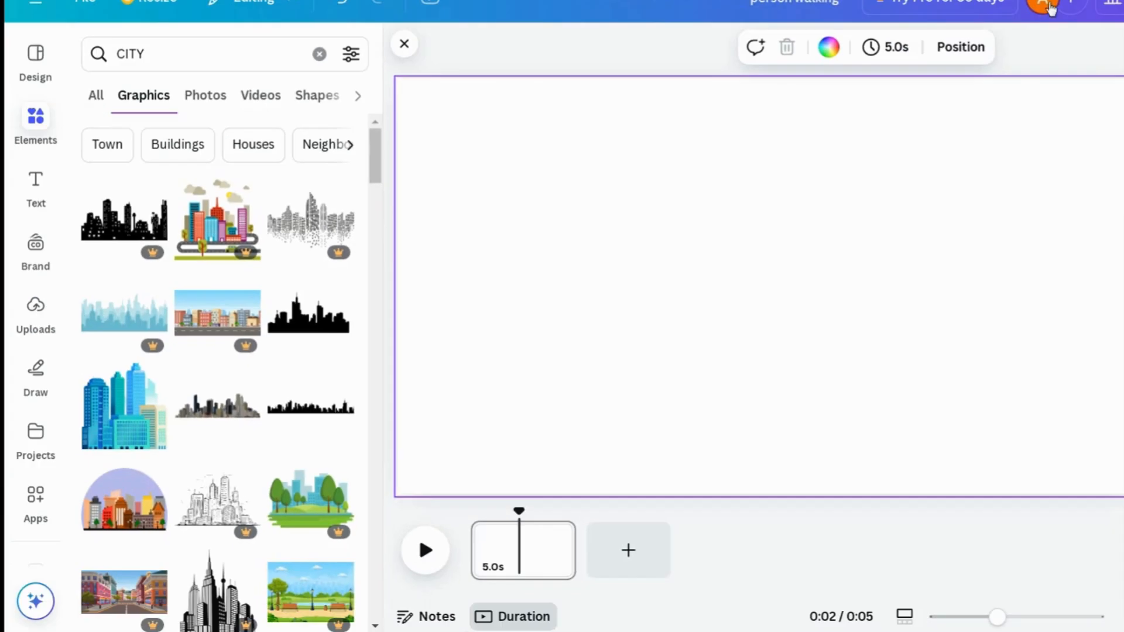
# - Add the CITY graphic of a sunset over a skyline to the blank page and set it as the background
pyautogui.moveTo(378, 170); pyautogui.dragTo(378, 235)
pyautogui.click(309, 328)
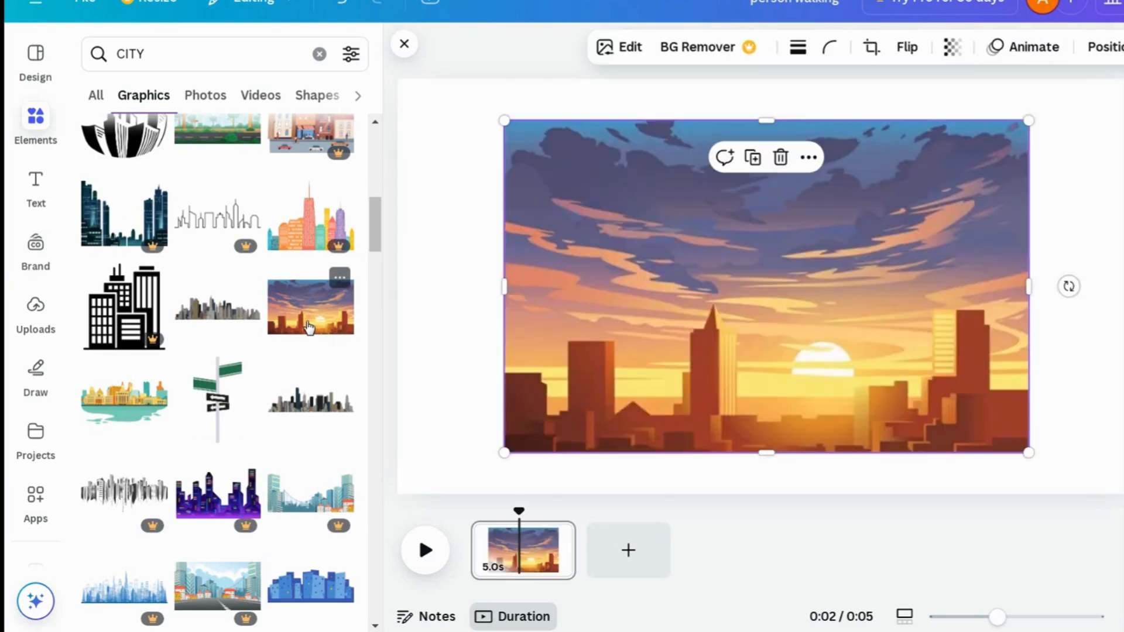
pyautogui.rightClick(763, 232)
pyautogui.click(895, 535)
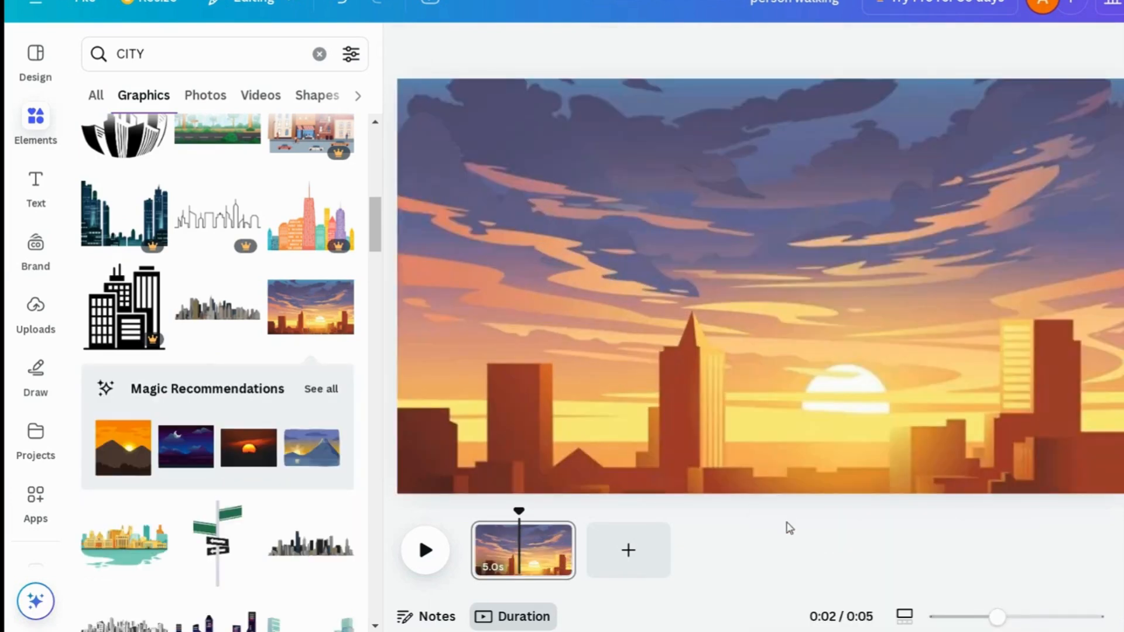
# - Search the graphics for "airplane" and add the black silhouette of a climbing airliner to the sunset page
pyautogui.doubleClick(126, 59)
pyautogui.write('airpla')
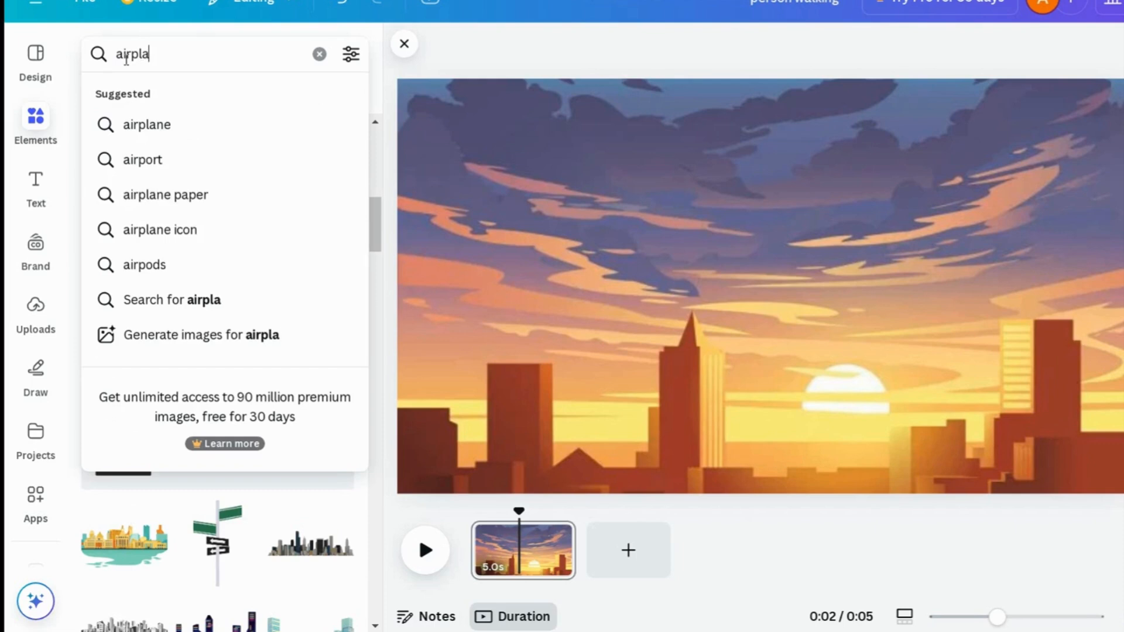
pyautogui.click(170, 124)
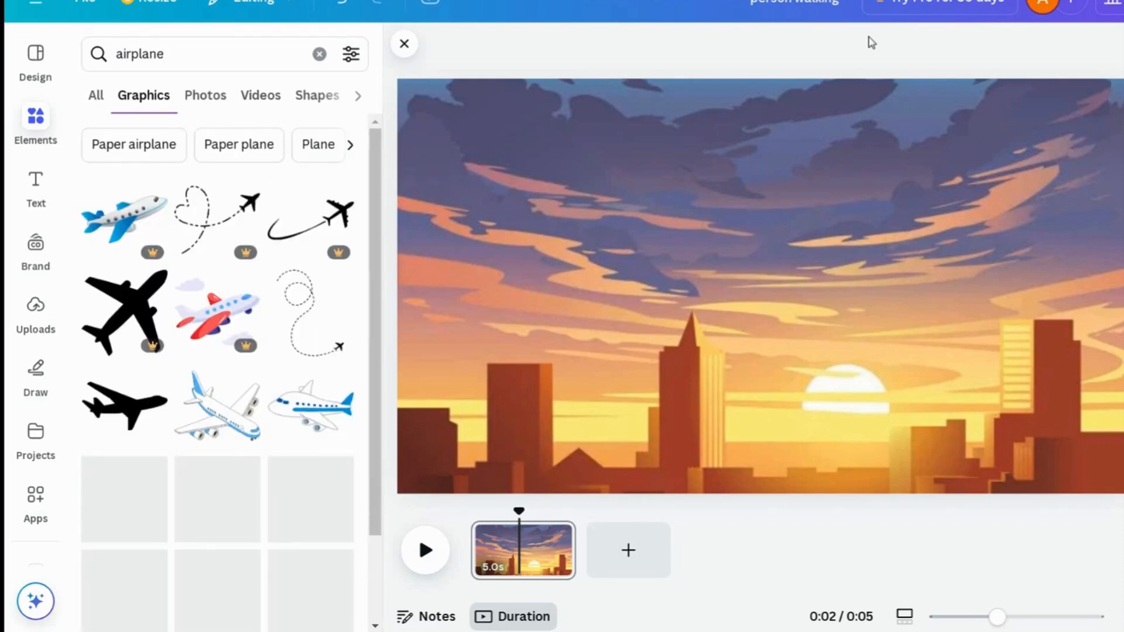
pyautogui.moveTo(376, 251); pyautogui.dragTo(362, 503)
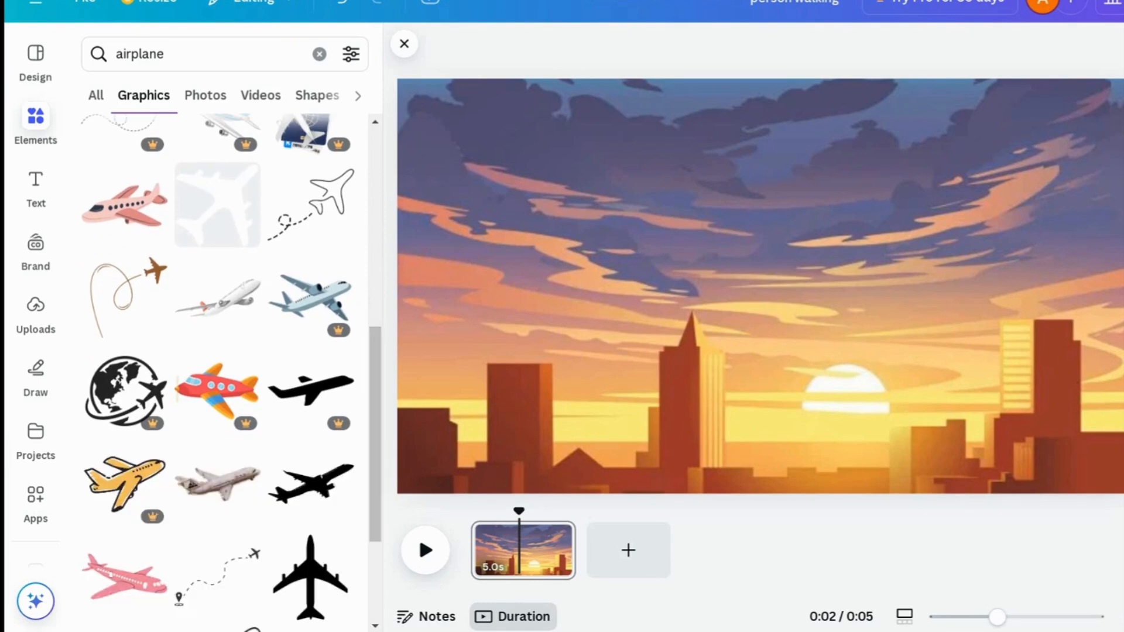
pyautogui.click(307, 482)
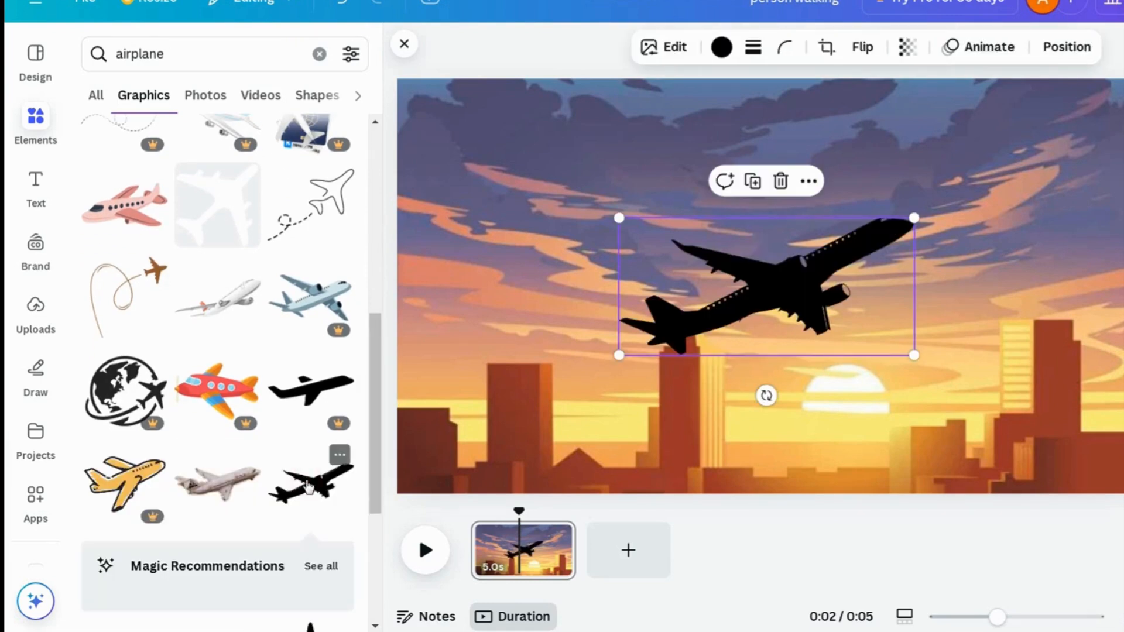
# - Shrink the airplane and place it at the page's left edge, just above the low buildings
pyautogui.moveTo(784, 270); pyautogui.dragTo(555, 132)
pyautogui.moveTo(690, 217); pyautogui.dragTo(454, 368)
pyautogui.moveTo(524, 390); pyautogui.dragTo(497, 377)
pyautogui.moveTo(436, 359); pyautogui.dragTo(444, 384)
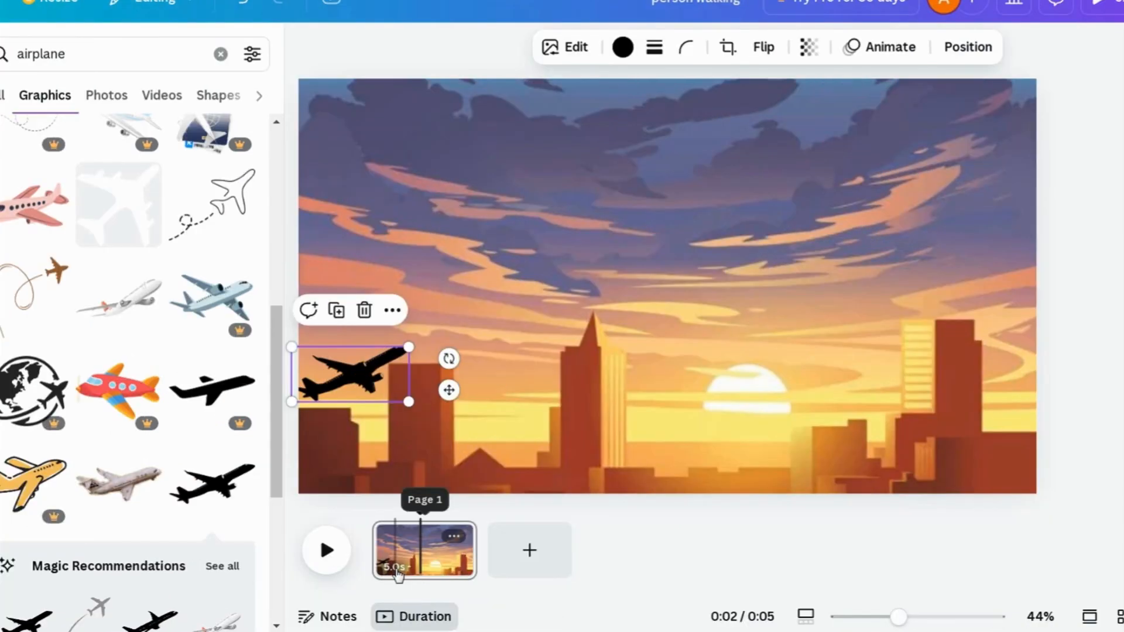
# - Set the sunset page's duration to 10.0 seconds
pyautogui.click(398, 574)
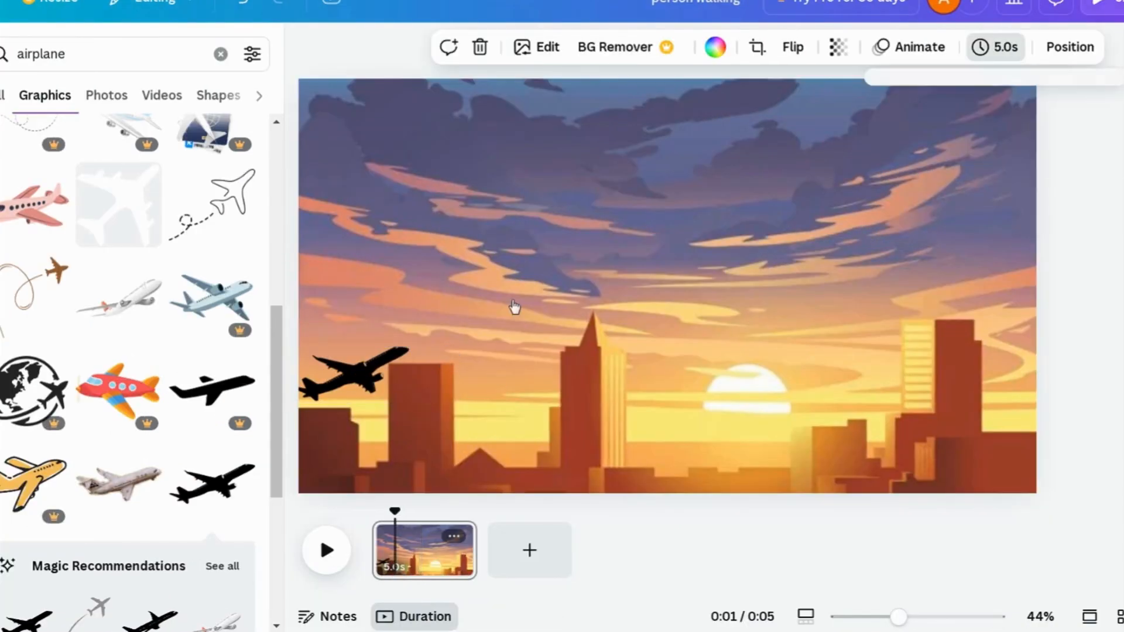
pyautogui.click(995, 47)
pyautogui.press('Return')
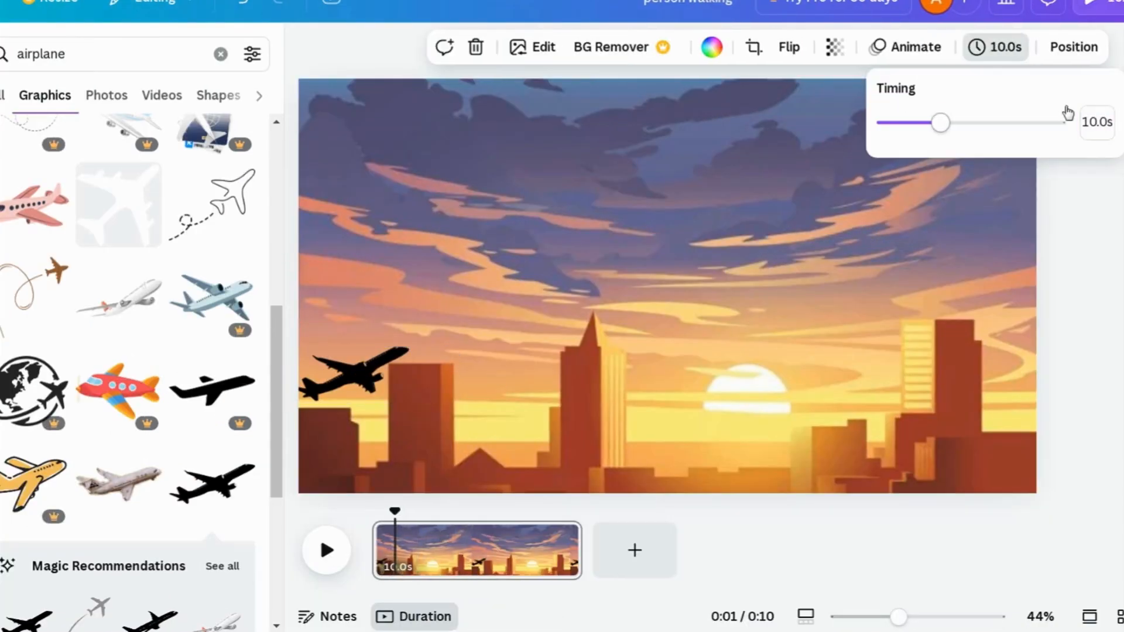
# - Duplicate the sunset page, then move the copy's airplane up to just above the pointed tower and enlarge it
pyautogui.rightClick(470, 553)
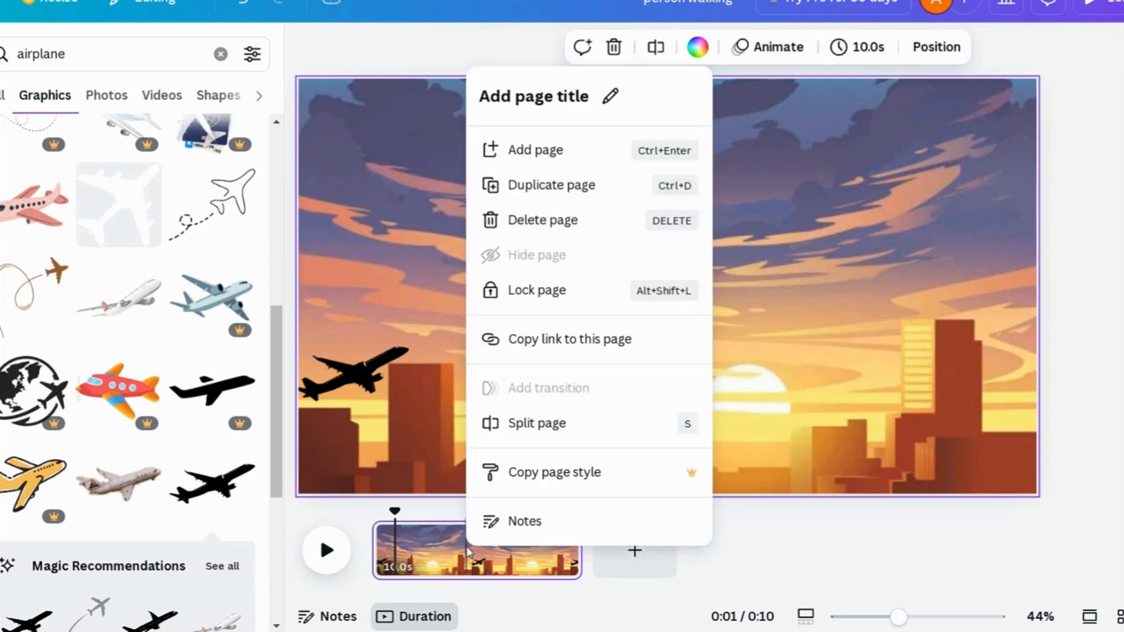
pyautogui.click(550, 187)
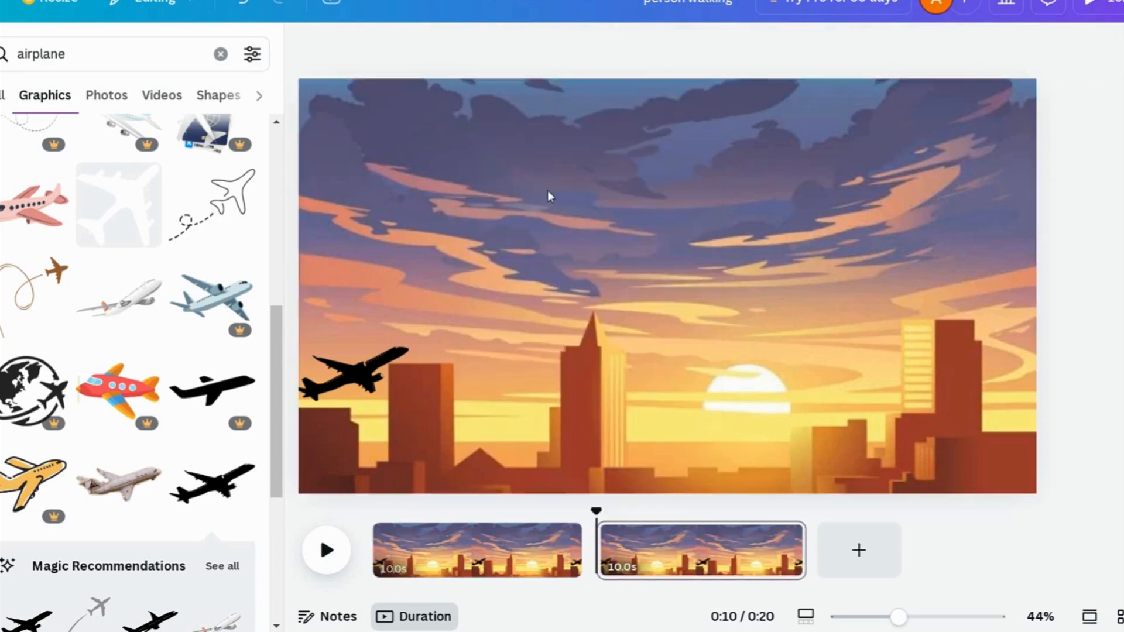
pyautogui.click(396, 351)
pyautogui.moveTo(397, 352); pyautogui.dragTo(620, 237)
pyautogui.moveTo(519, 288); pyautogui.dragTo(437, 323)
pyautogui.moveTo(634, 232); pyautogui.dragTo(669, 212)
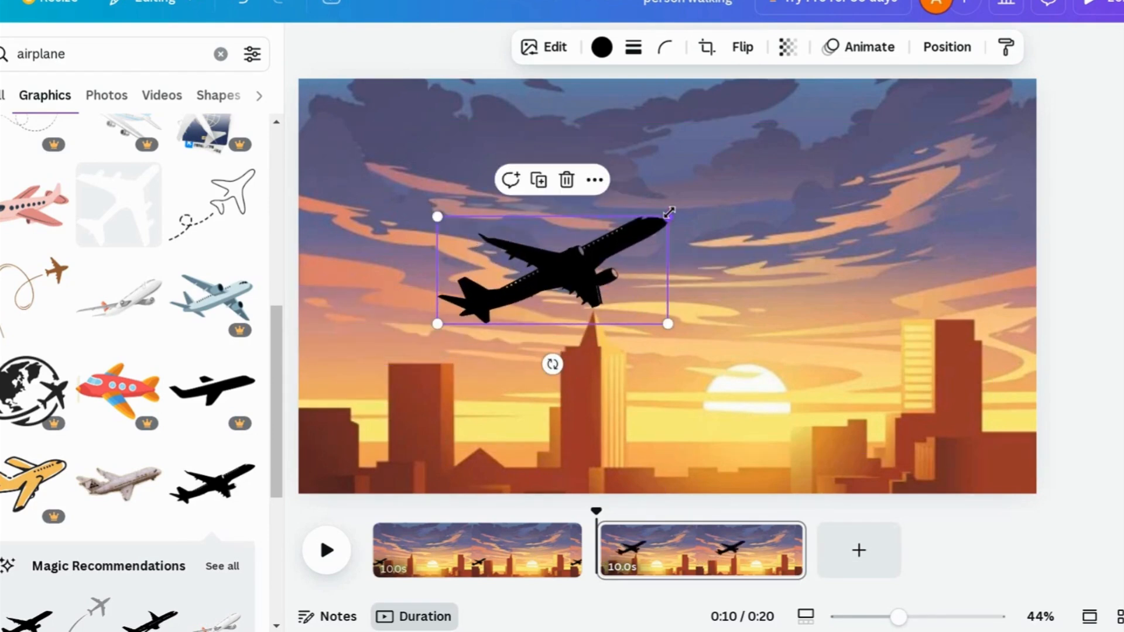
# - Duplicate the second sunset page, then move the copy's airplane into the clouds near the page's upper-right corner and enlarge it slightly
pyautogui.rightClick(822, 457)
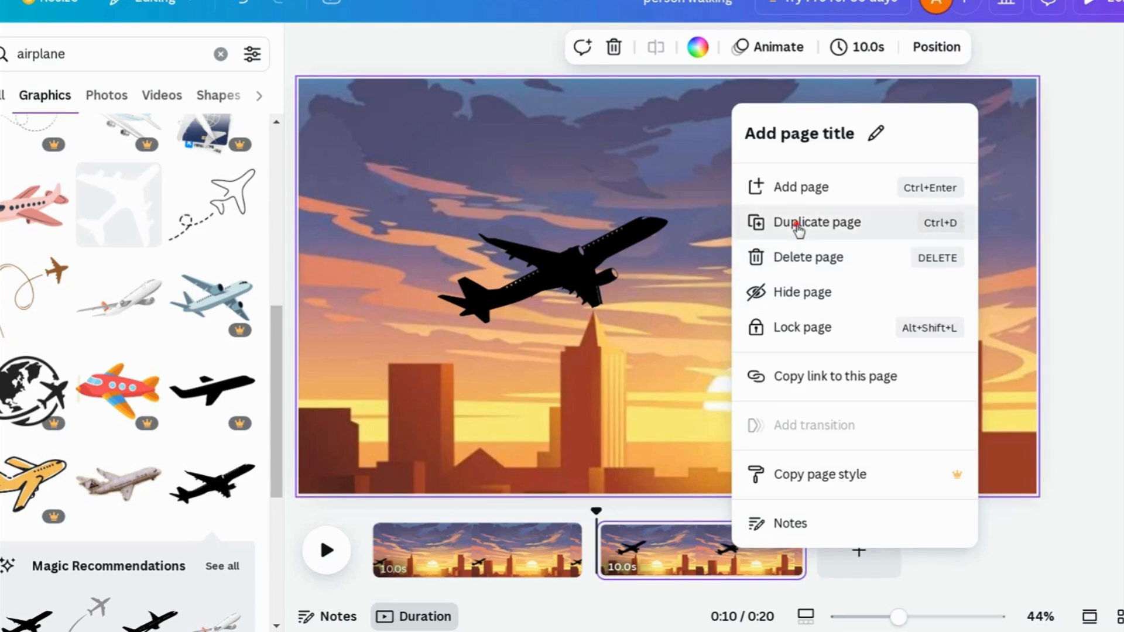
pyautogui.click(798, 228)
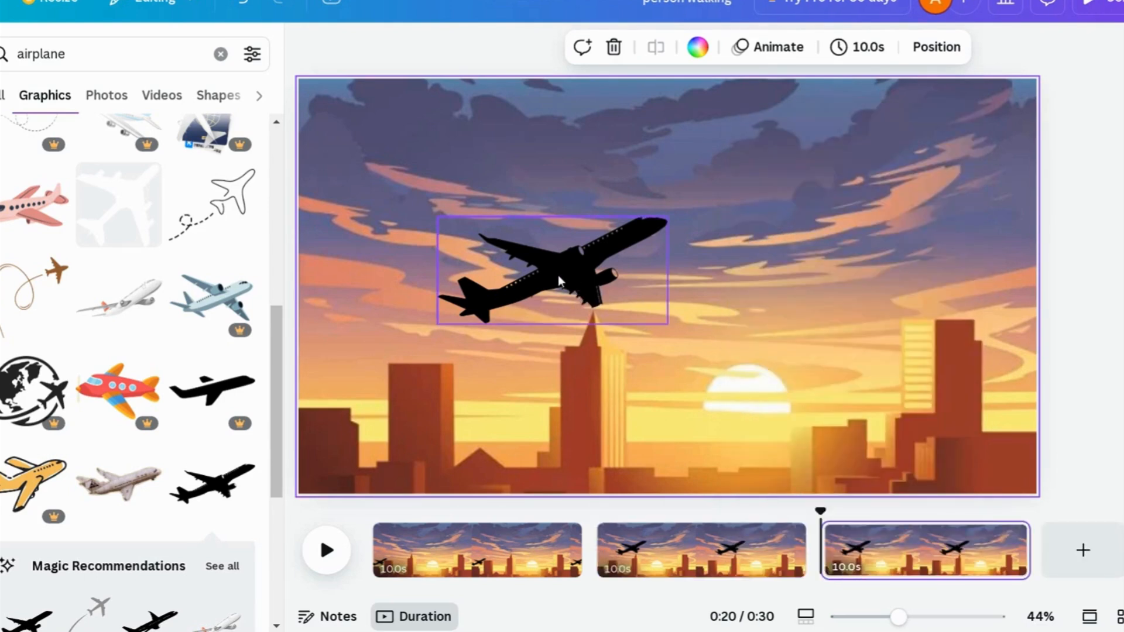
pyautogui.moveTo(557, 280); pyautogui.dragTo(845, 166)
pyautogui.moveTo(725, 213); pyautogui.dragTo(686, 236)
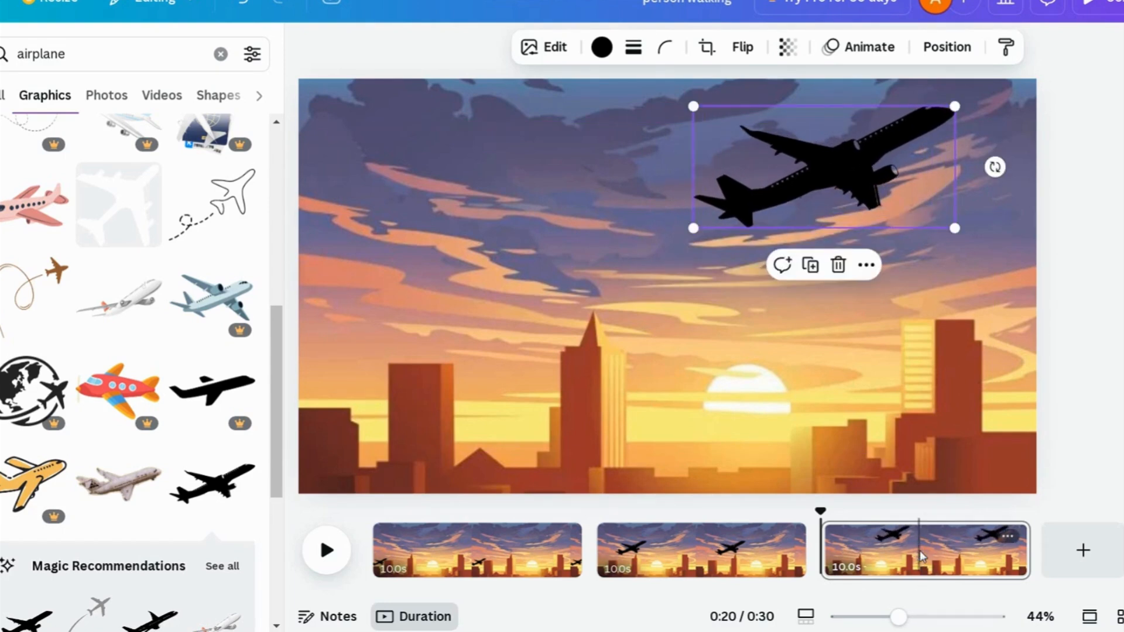
# - Duplicate the third sunset page and move the copy's airplane almost entirely off the page past its upper-right corner
pyautogui.rightClick(993, 166)
pyautogui.click(984, 239)
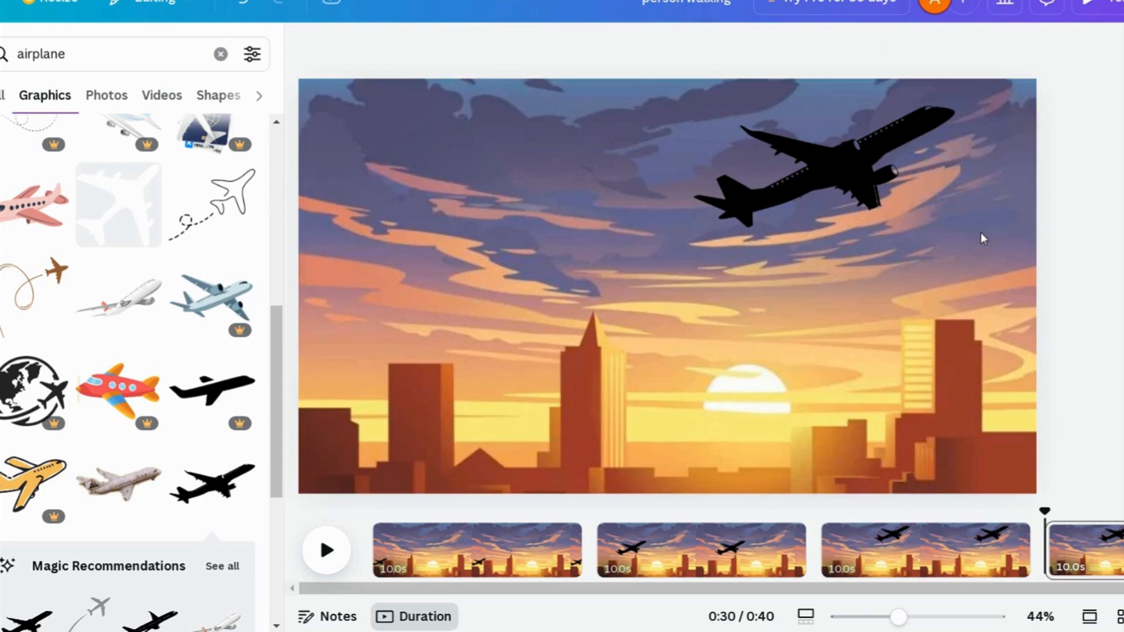
pyautogui.click(849, 177)
pyautogui.moveTo(848, 177); pyautogui.dragTo(1119, 63)
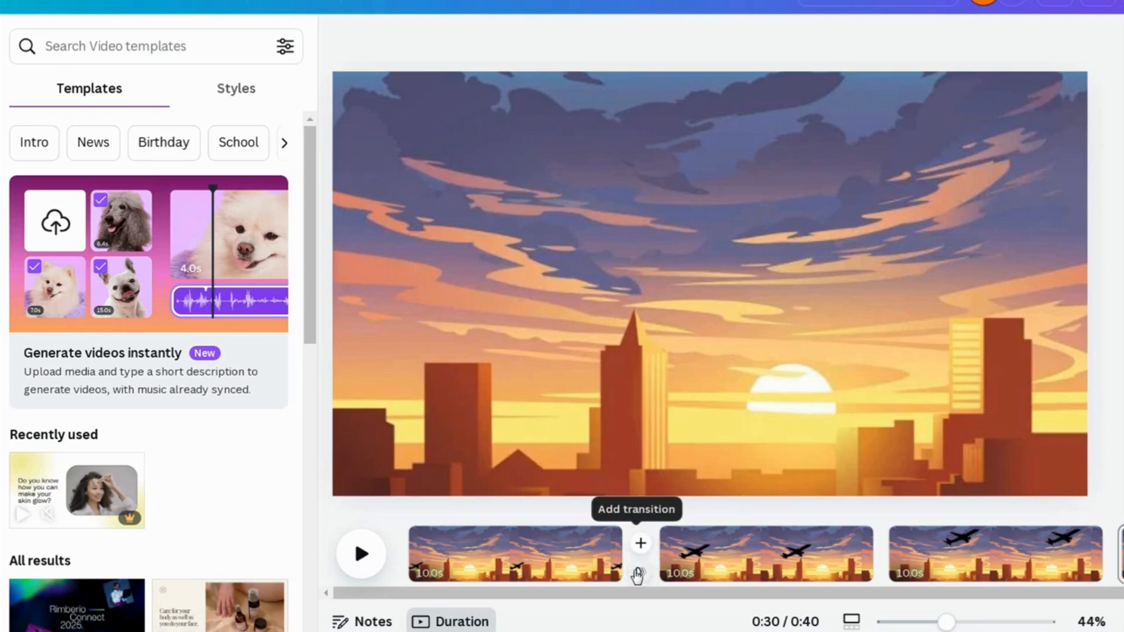
# - Add a Match & Move transition lasting 5 seconds after the first page and apply it between all pages
pyautogui.click(638, 571)
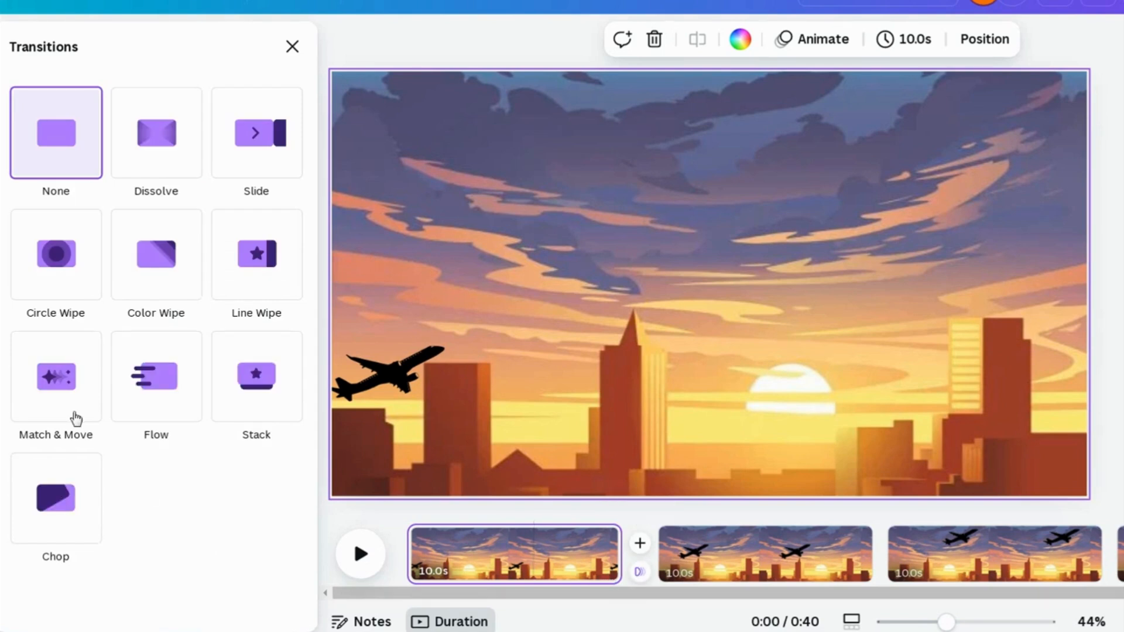
pyautogui.click(71, 403)
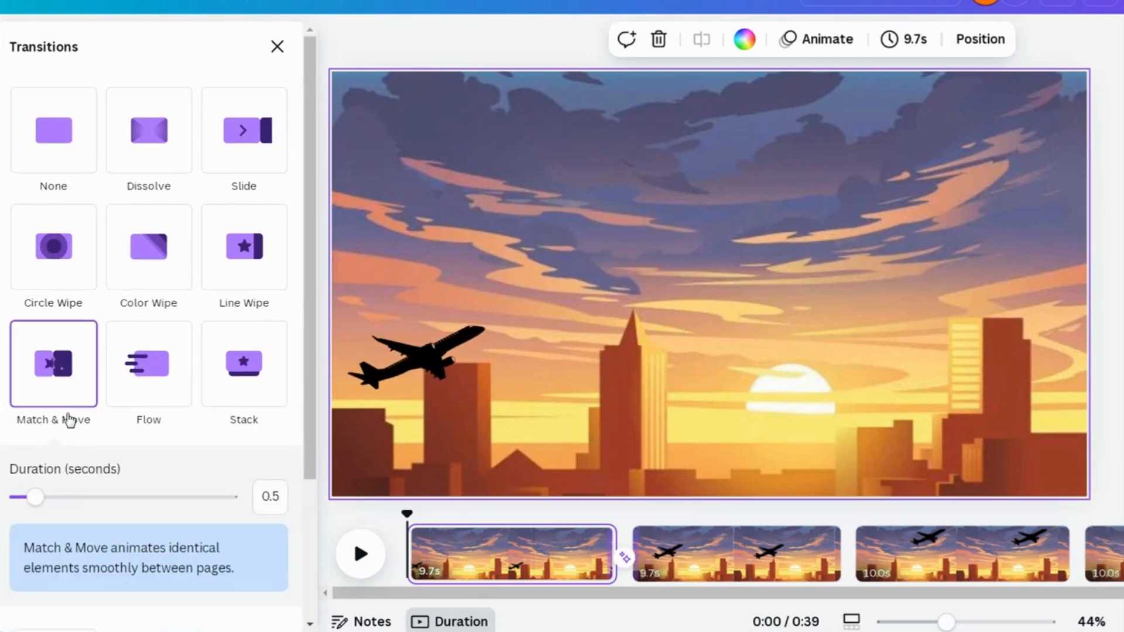
pyautogui.moveTo(230, 498); pyautogui.dragTo(235, 497)
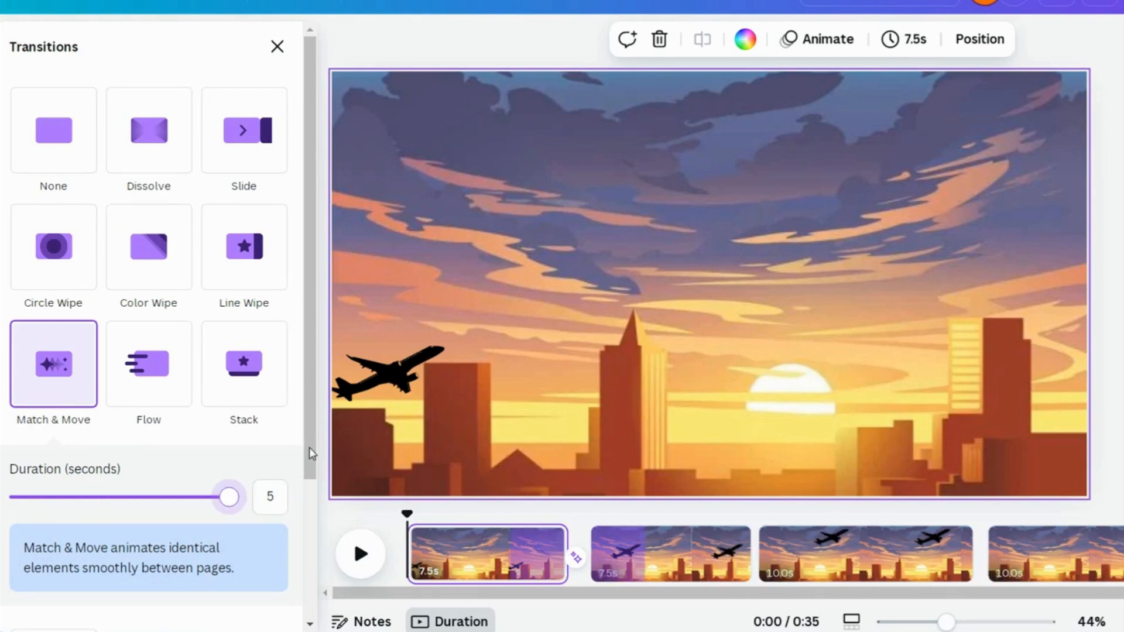
pyautogui.scroll(-3, 308, 535)
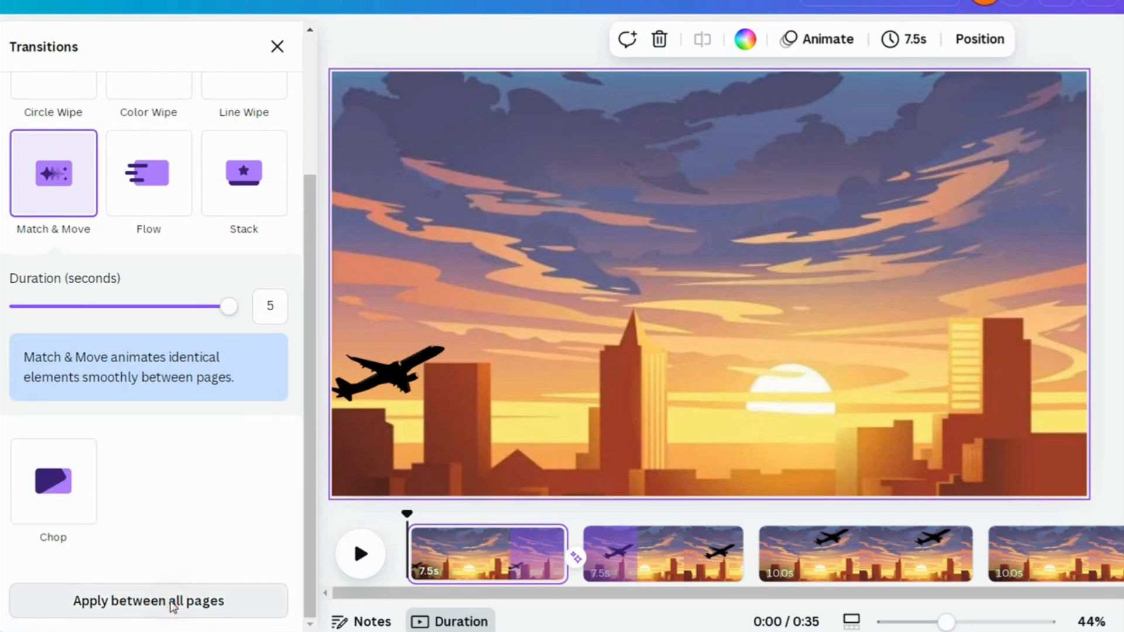
pyautogui.click(172, 603)
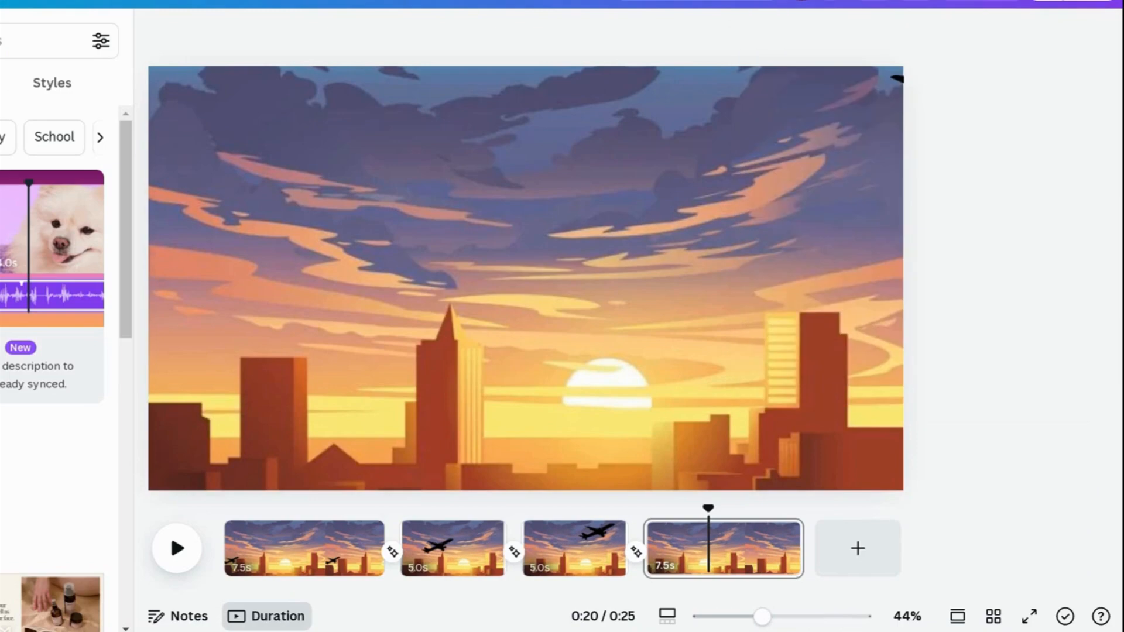
# - Download all four pages as an MP4 video at 1080p
pyautogui.click(1047, 5)
pyautogui.click(800, 344)
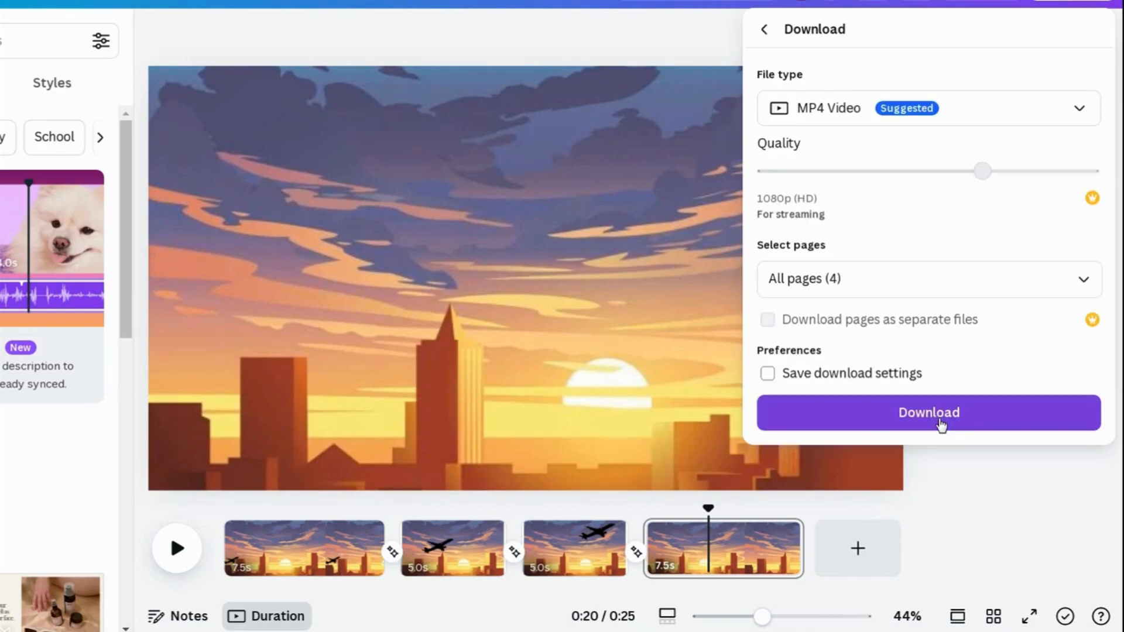
pyautogui.click(939, 419)
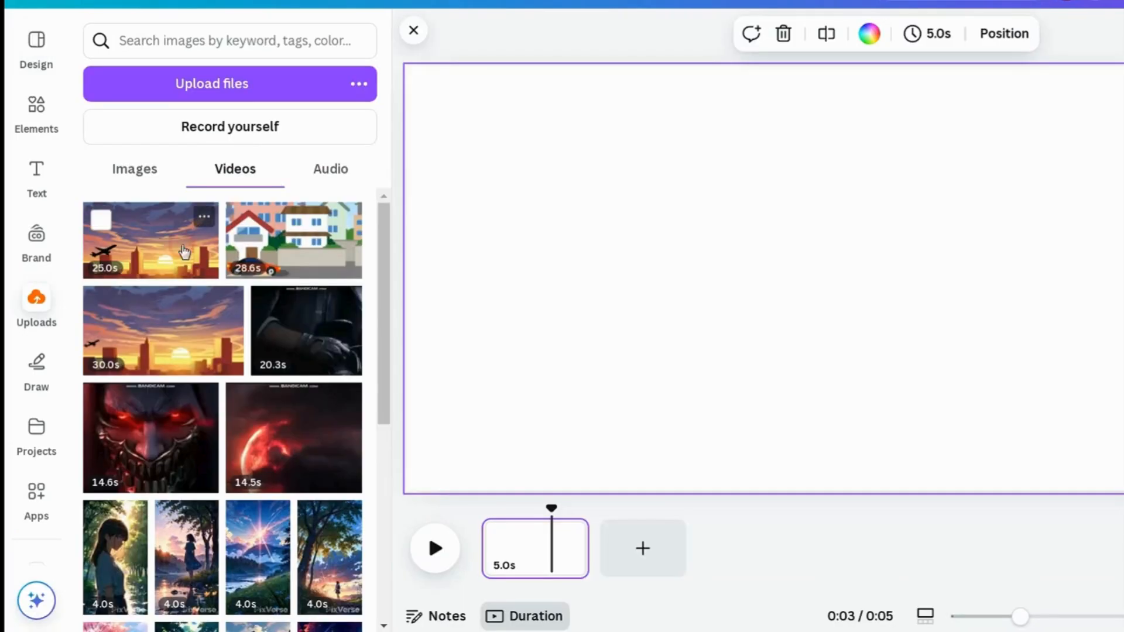
# - Add the uploaded 25.0-second airplane video to the blank page and set it as the page background
pyautogui.click(185, 251)
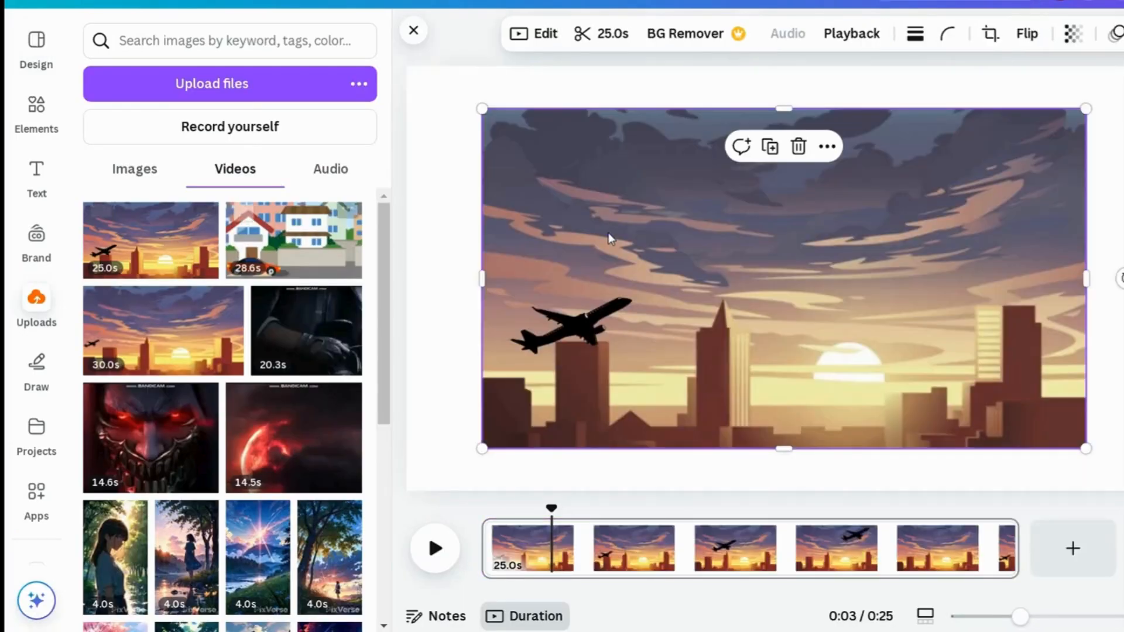
pyautogui.rightClick(609, 275)
pyautogui.click(677, 568)
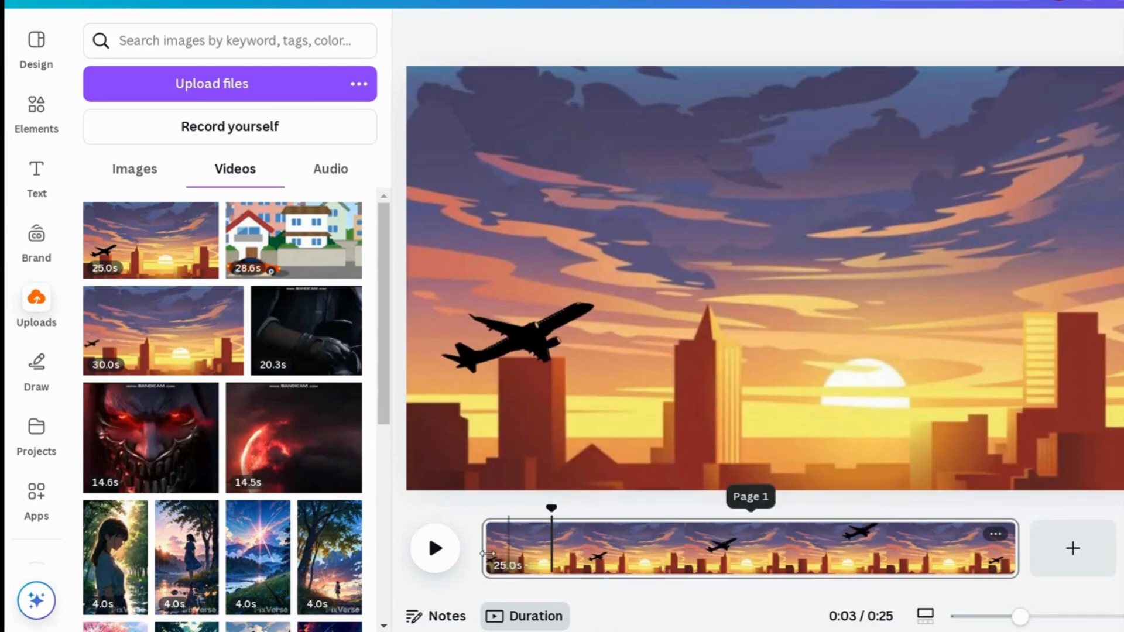
# - Play the airplane video briefly and split it at about 4.4 seconds, just before the airplane starts moving
pyautogui.click(433, 549)
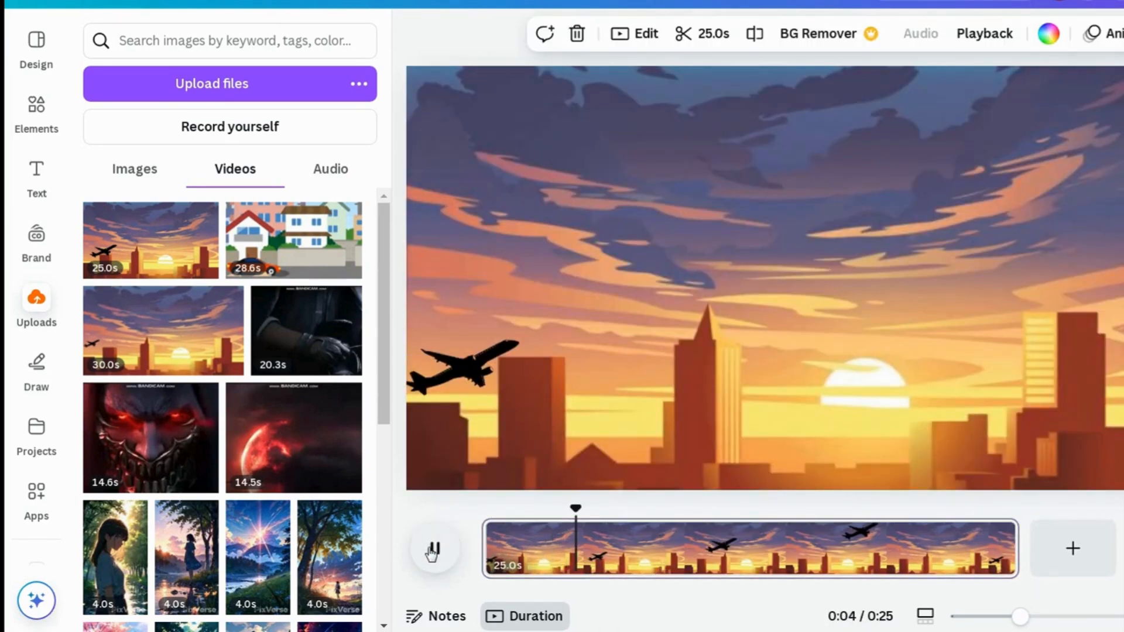
pyautogui.click(433, 549)
pyautogui.click(580, 553)
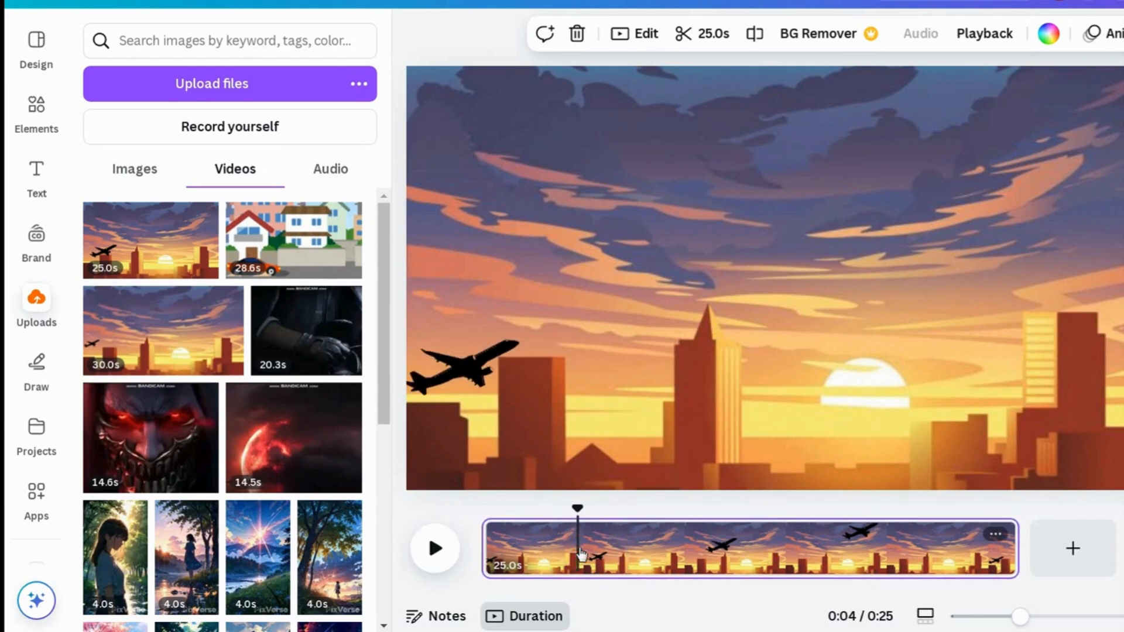
pyautogui.press('s')
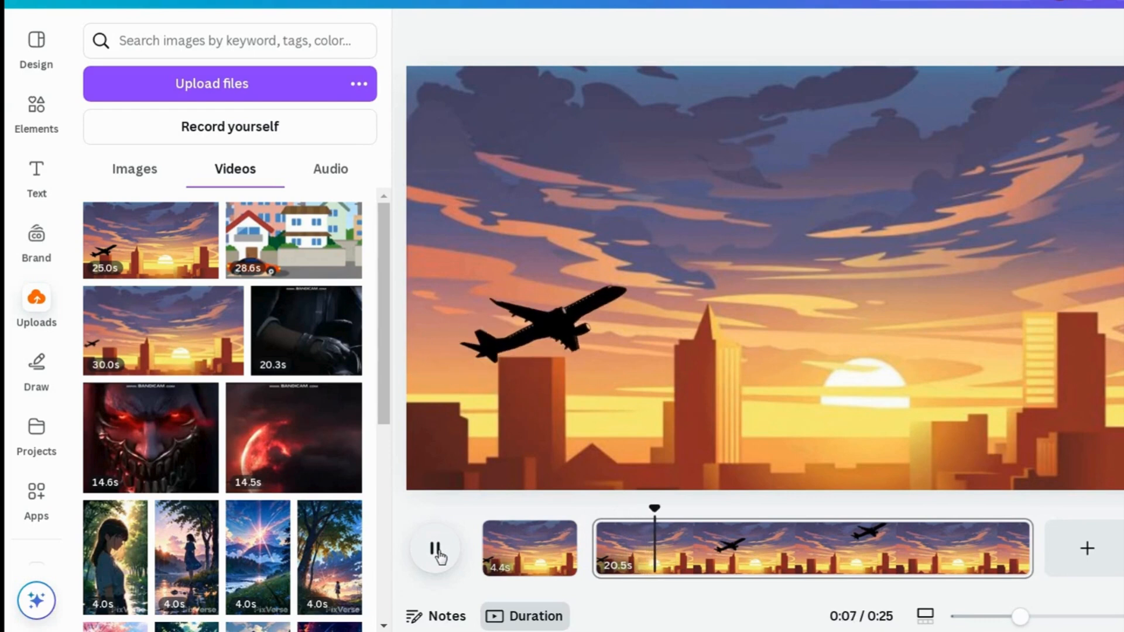
# - Play the remaining clip until the airplane hangs above the pointed tower and split it at 9.7 seconds
pyautogui.click(438, 551)
pyautogui.click(438, 551)
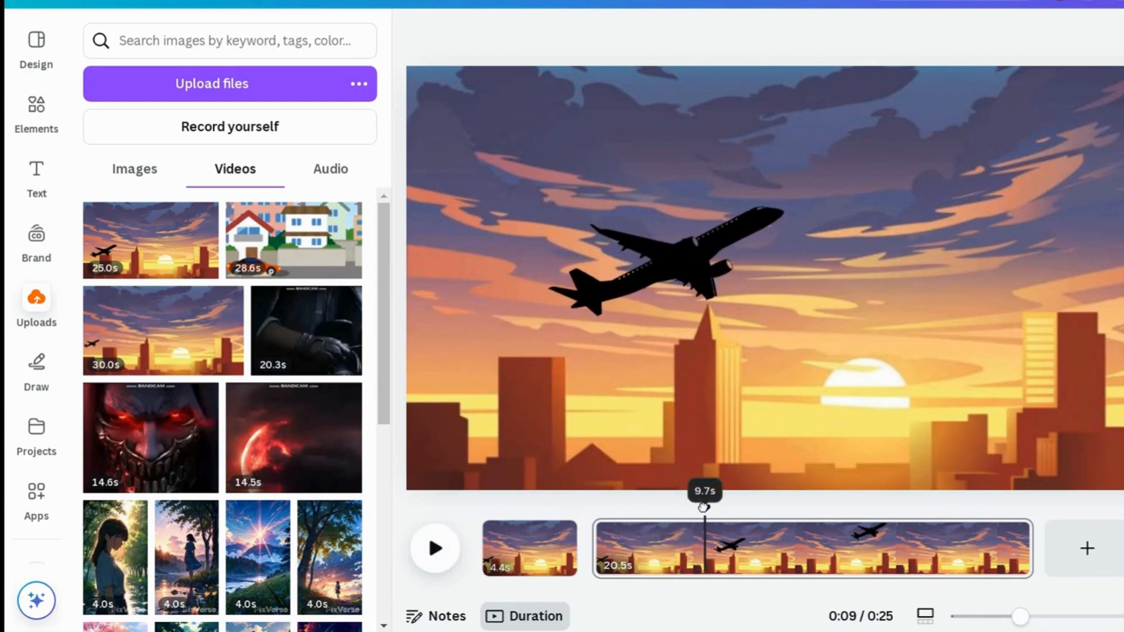
pyautogui.press('s')
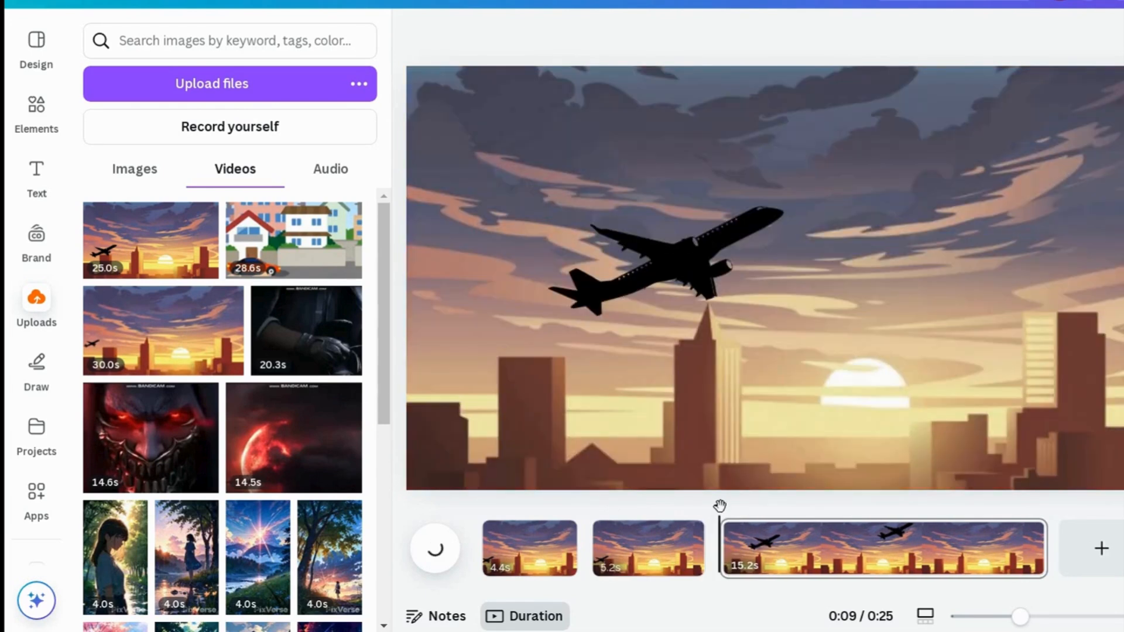
# - Split the last clip at 11.3 seconds and delete the 1.6-second section where the airplane lingers above the tower
pyautogui.moveTo(764, 513); pyautogui.dragTo(756, 513)
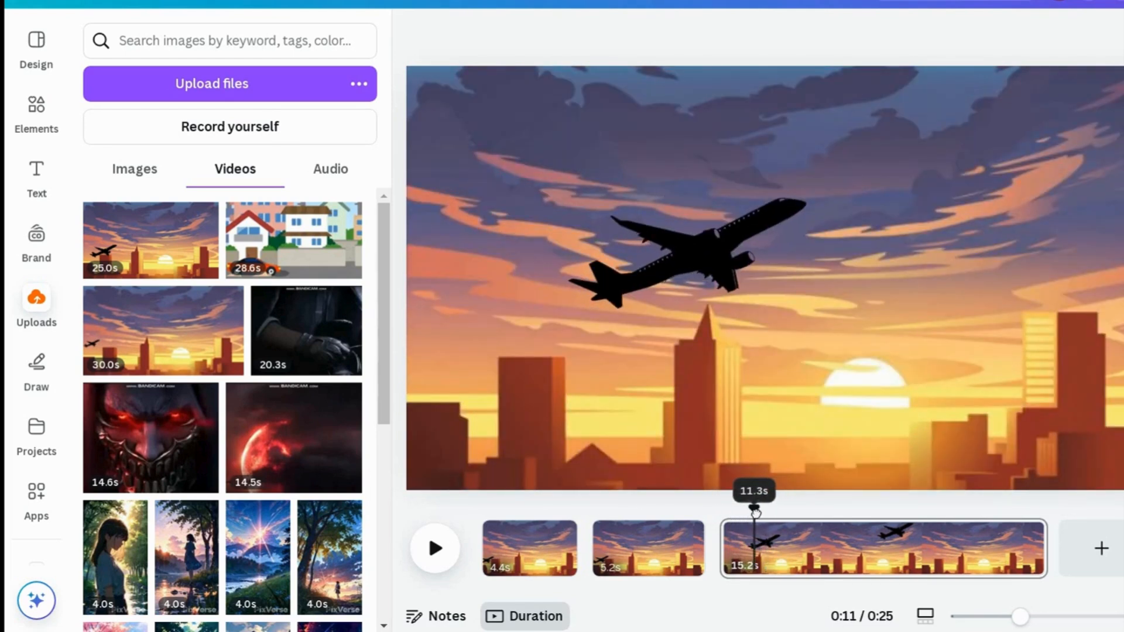
pyautogui.click(758, 553)
pyautogui.press('s')
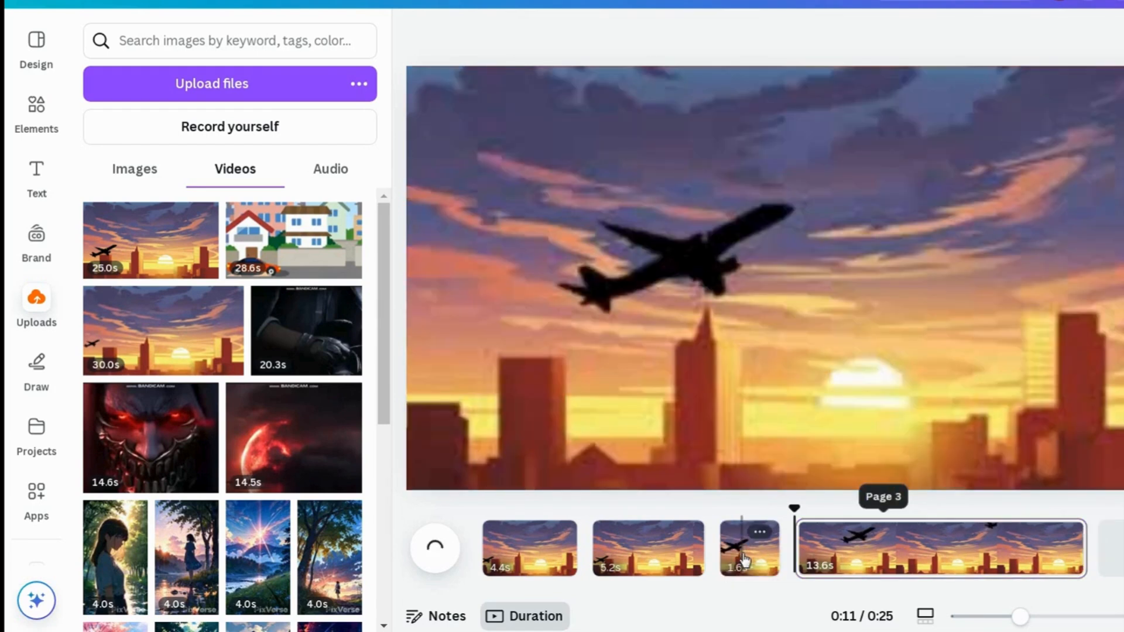
pyautogui.click(741, 550)
pyautogui.press('Delete')
# - Split the last clip at about 13.2 seconds, trim the start of the remainder to leave 8.6 seconds, and preview the cut
pyautogui.moveTo(764, 512); pyautogui.dragTo(791, 507)
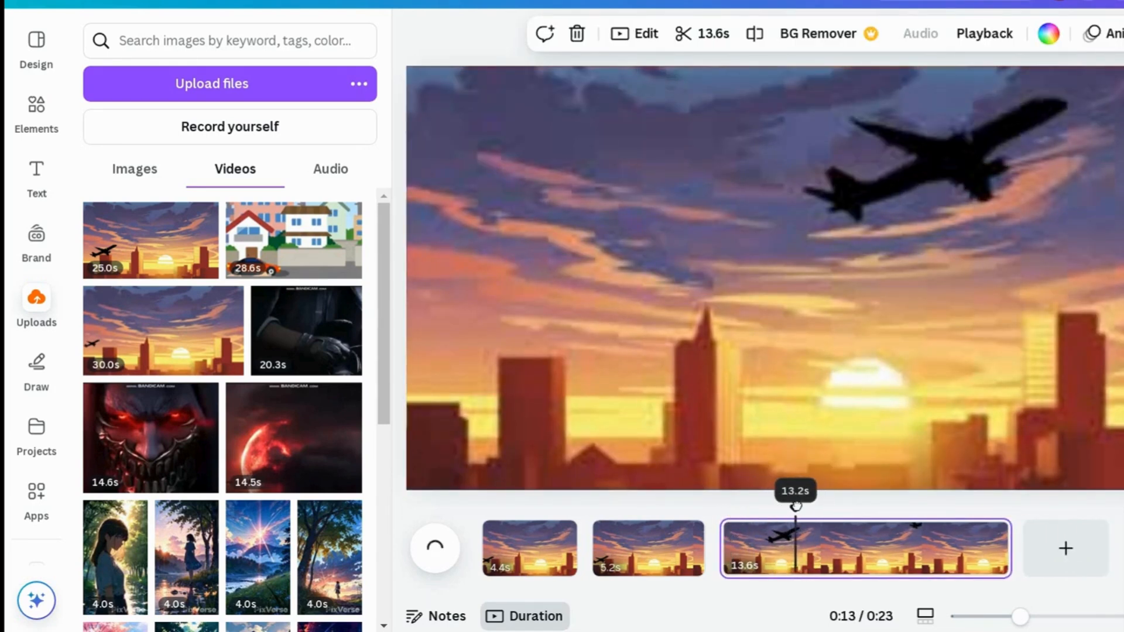
pyautogui.moveTo(811, 505); pyautogui.dragTo(841, 508)
pyautogui.moveTo(814, 547); pyautogui.dragTo(845, 546)
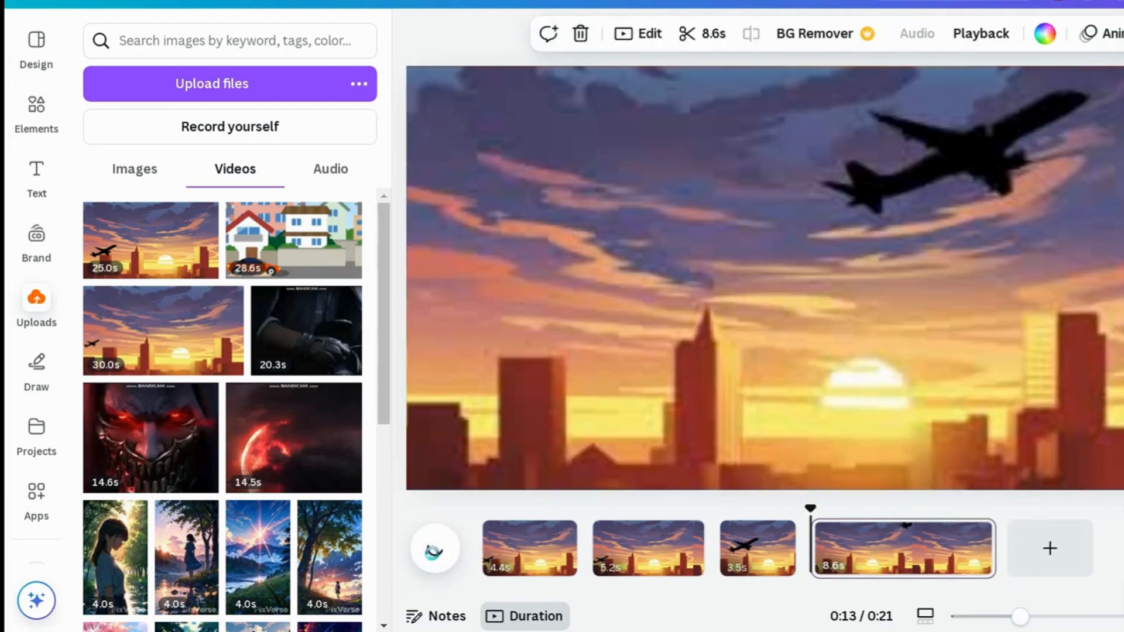
pyautogui.click(435, 548)
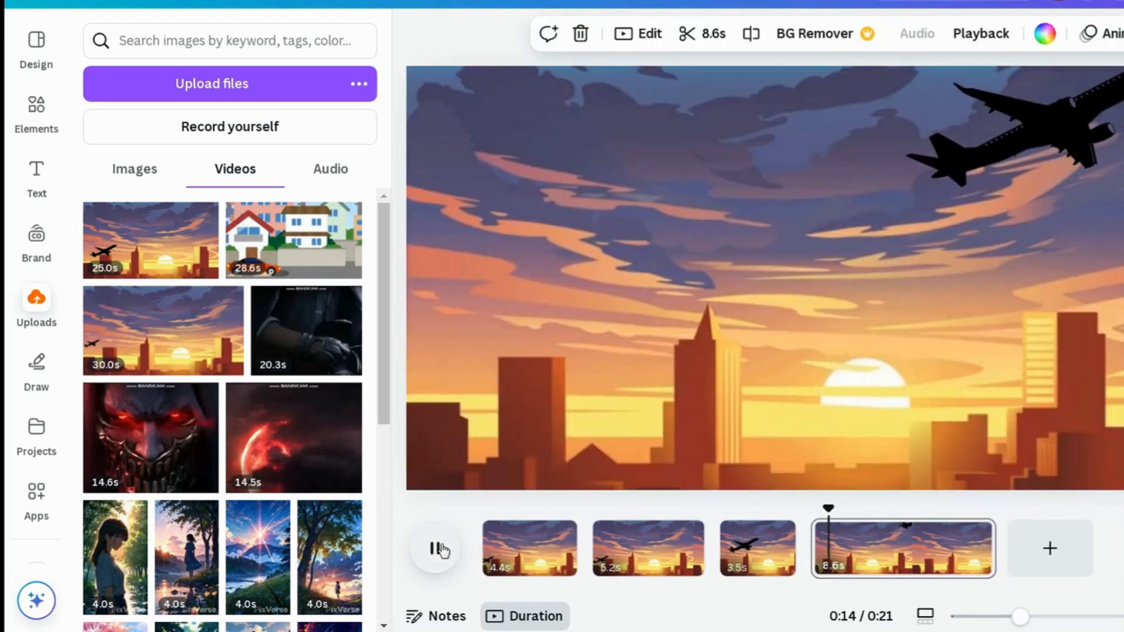